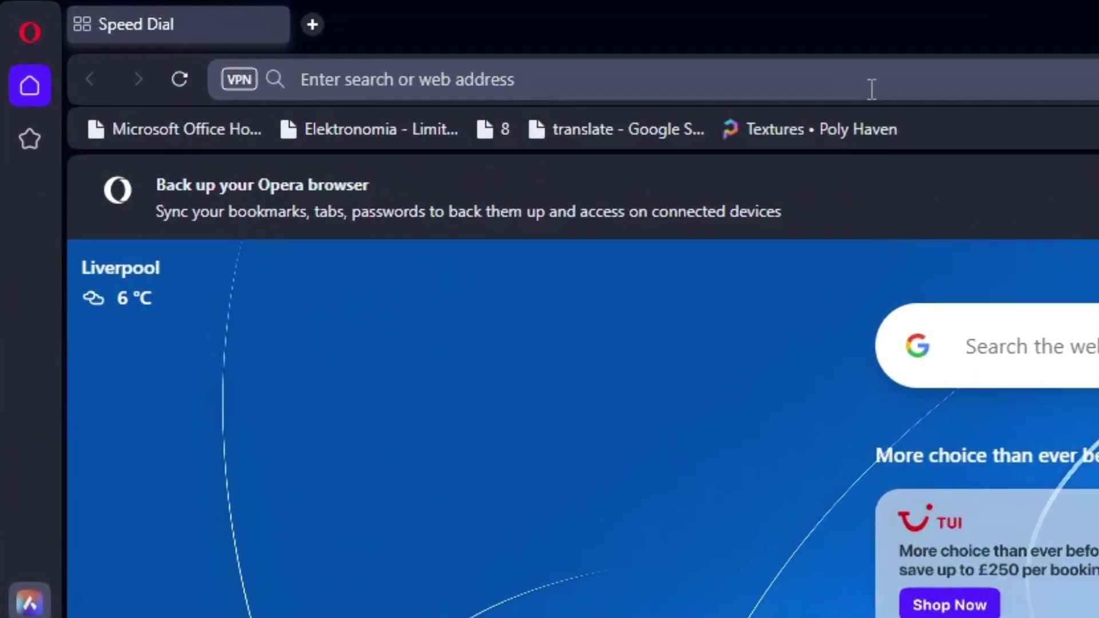
- Search the web for "poly haven", open the Poly Haven site and browse its textures
{"action": "left_click", "coordinate": [871, 80]}
{"action": "type", "text": "p"}
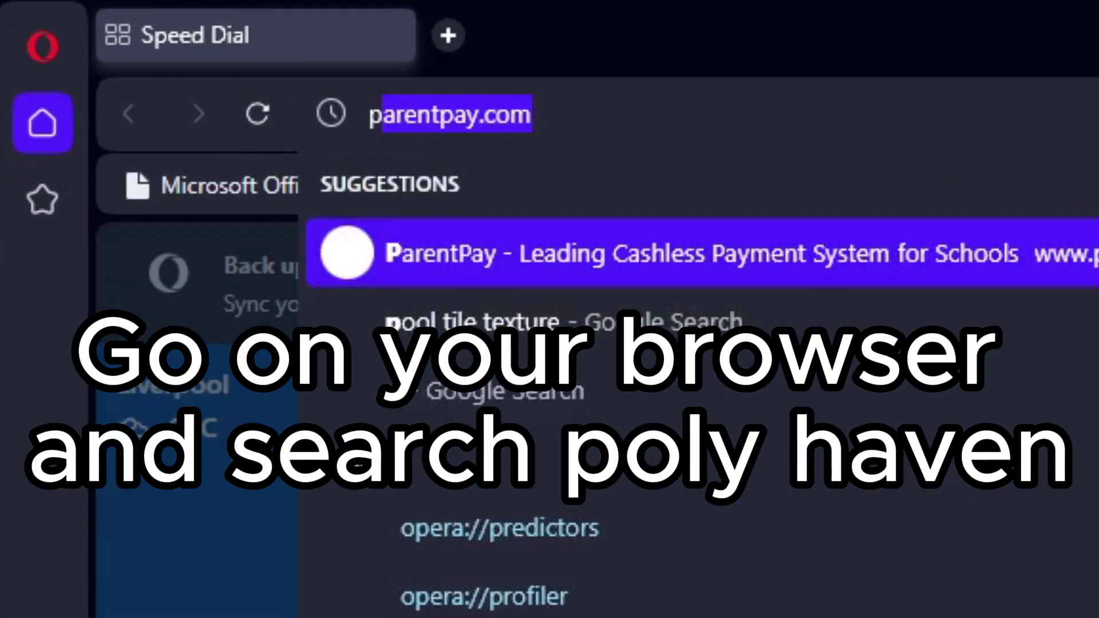
{"action": "type", "text": "oly haven"}
{"action": "key", "text": "Return"}
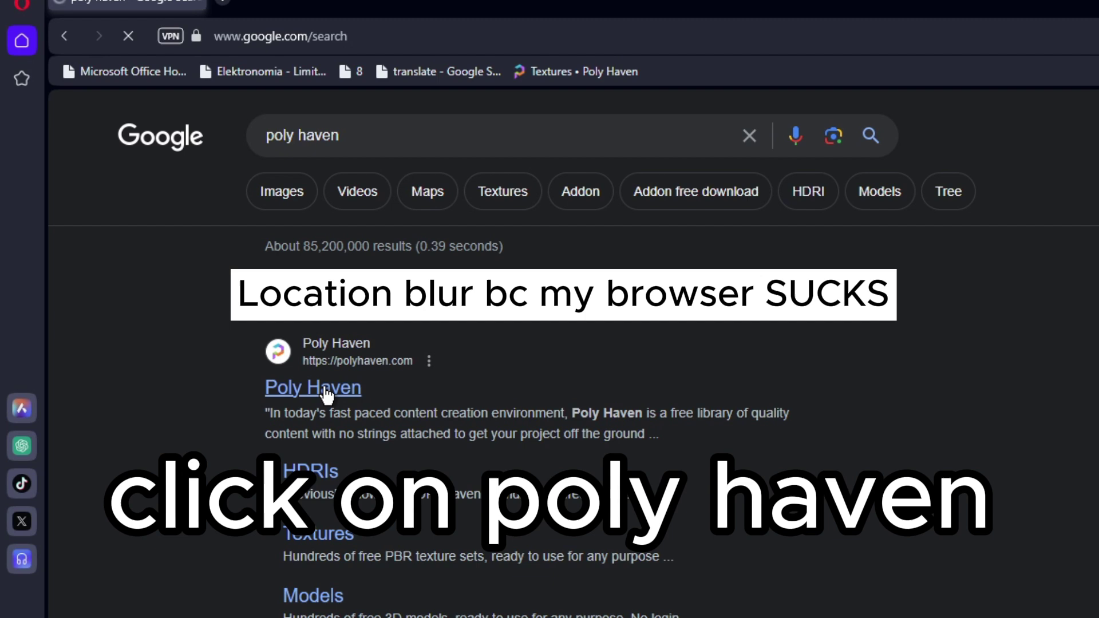
{"action": "left_click", "coordinate": [326, 393]}
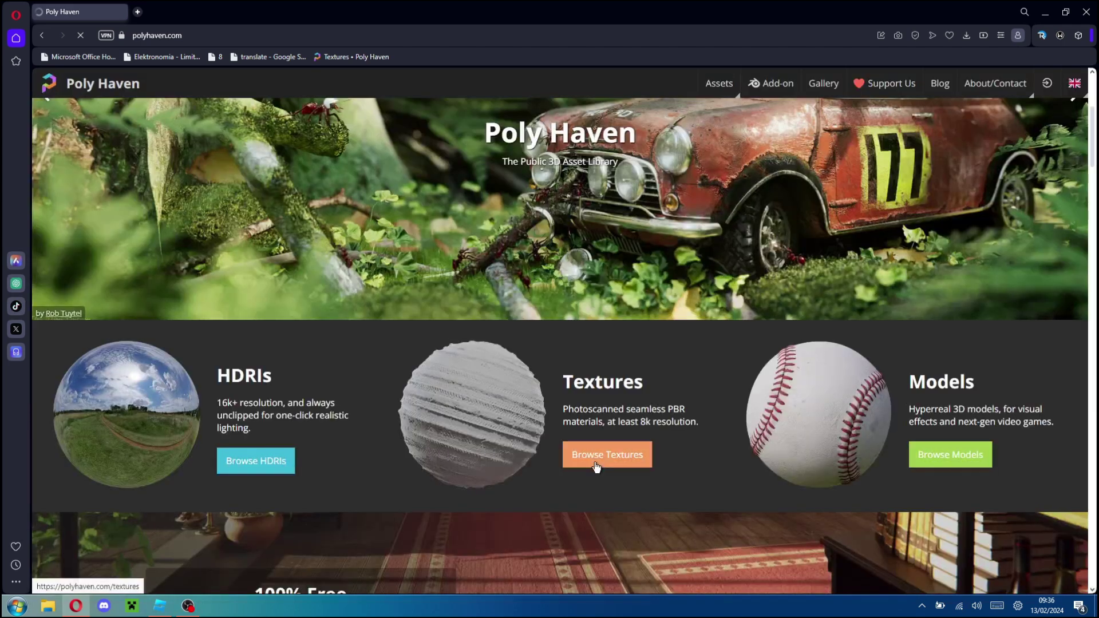
{"action": "left_click", "coordinate": [596, 464]}
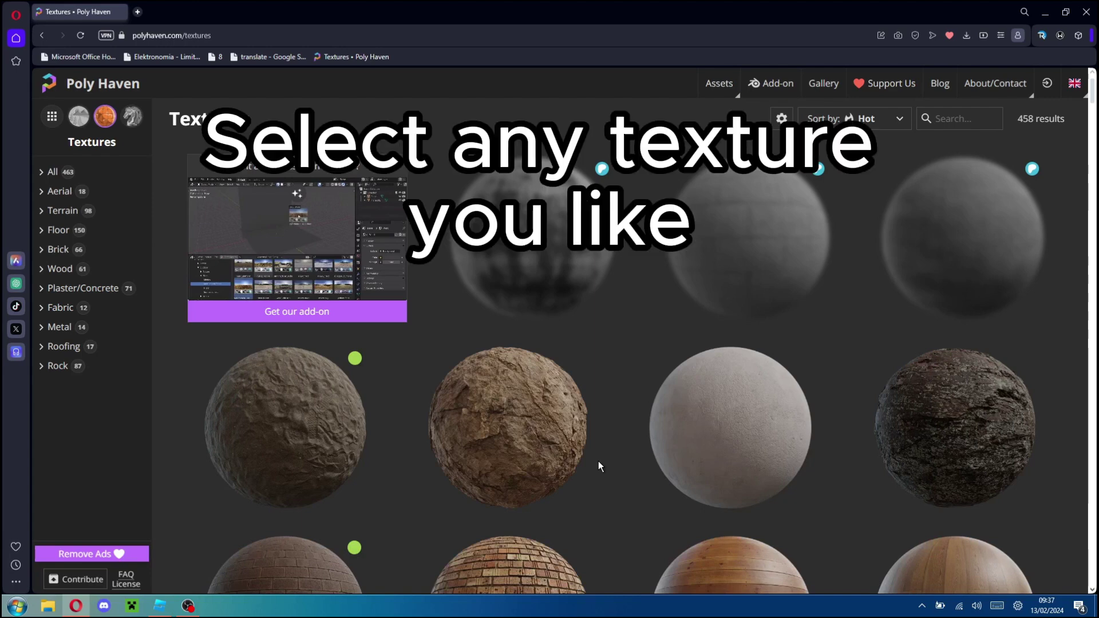
- Open the Brick Wall 07 texture and its diffuse map as a 2K PNG
{"action": "scroll", "coordinate": [599, 461], "scroll_direction": "down", "scroll_amount": 5}
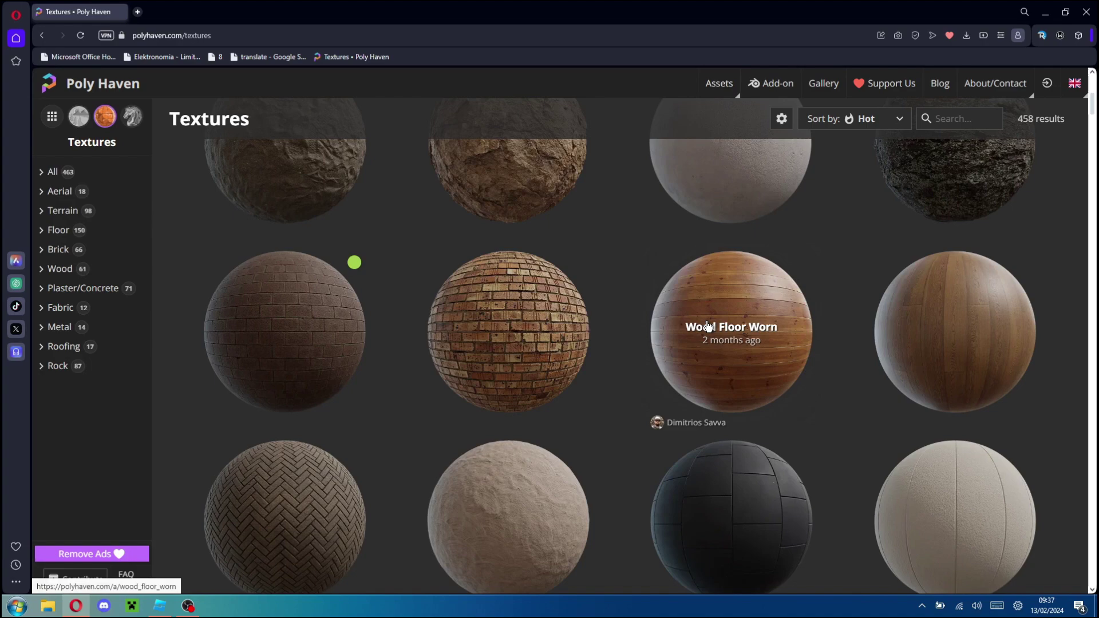
{"action": "left_click", "coordinate": [509, 332]}
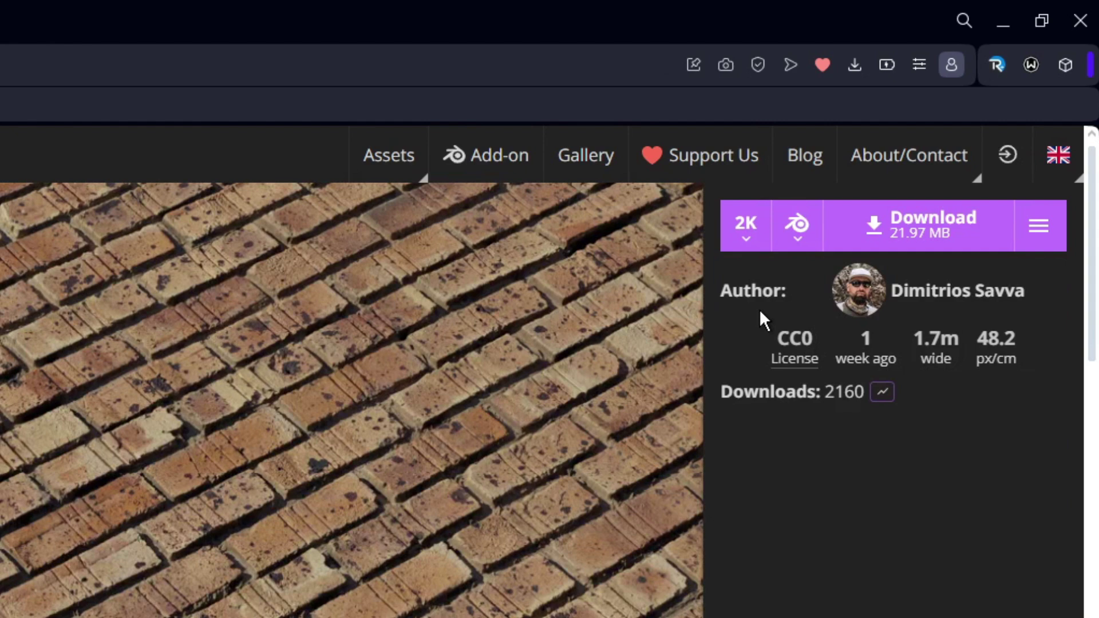
{"action": "left_click", "coordinate": [1038, 226]}
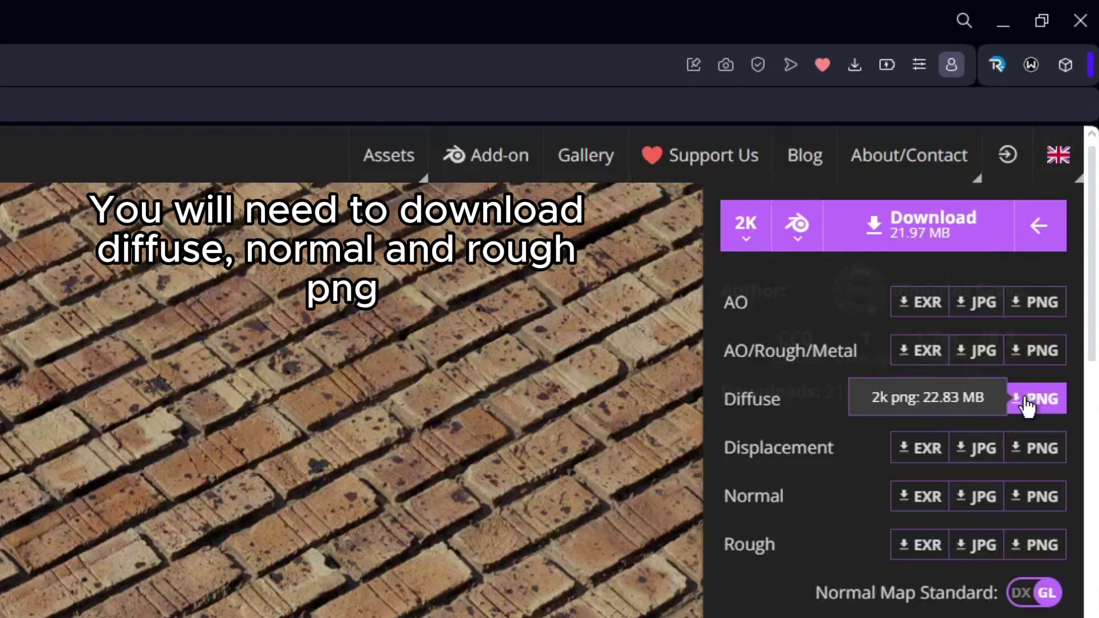
{"action": "left_click", "coordinate": [1025, 401]}
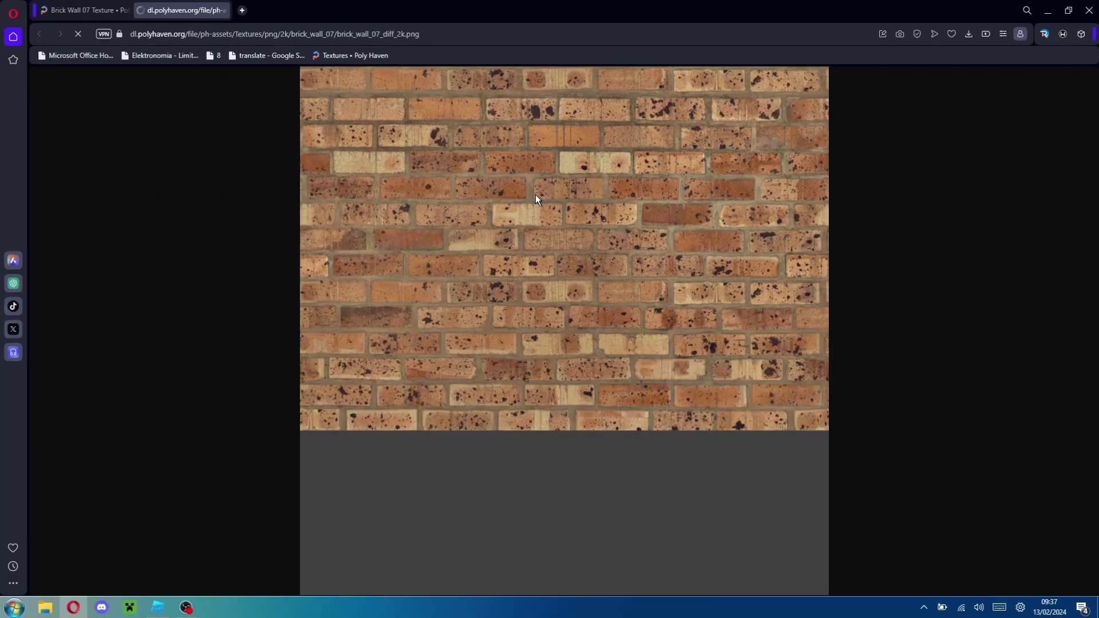
- Start saving the diffuse image and create and open a "Brick wall" folder in Downloads as its destination
{"action": "right_click", "coordinate": [536, 199]}
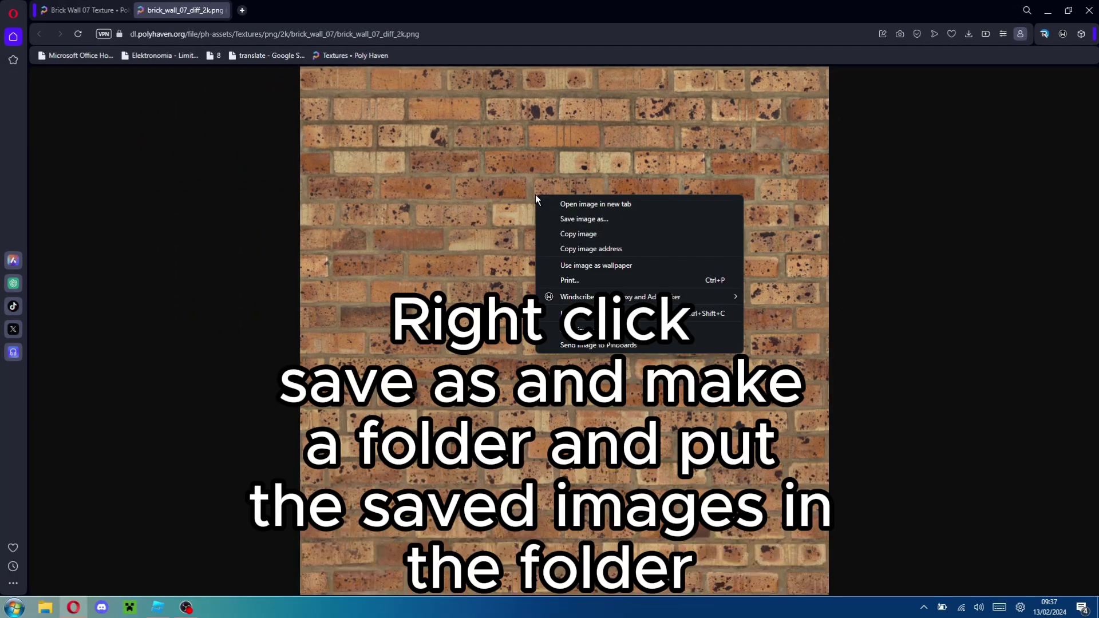
{"action": "left_click", "coordinate": [571, 219]}
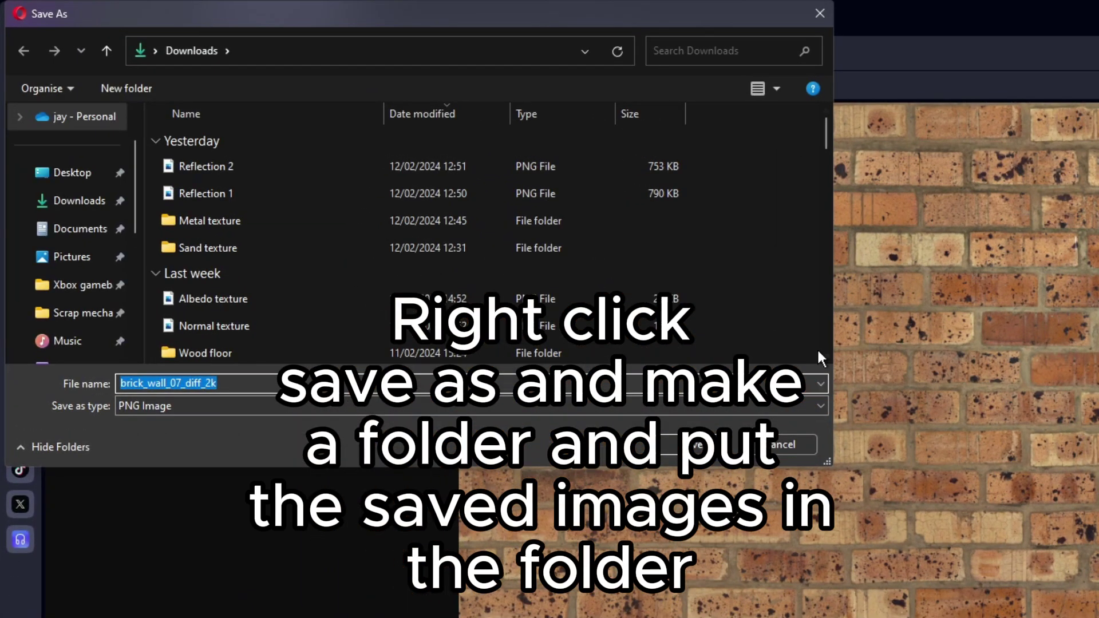
{"action": "right_click", "coordinate": [768, 179]}
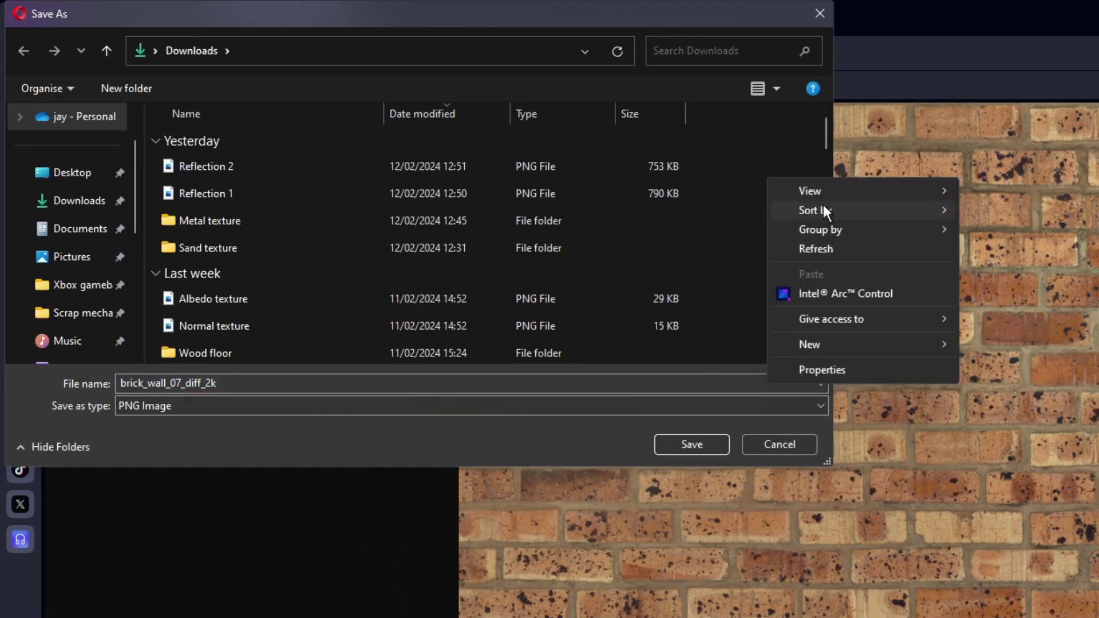
{"action": "mouse_move", "coordinate": [923, 343]}
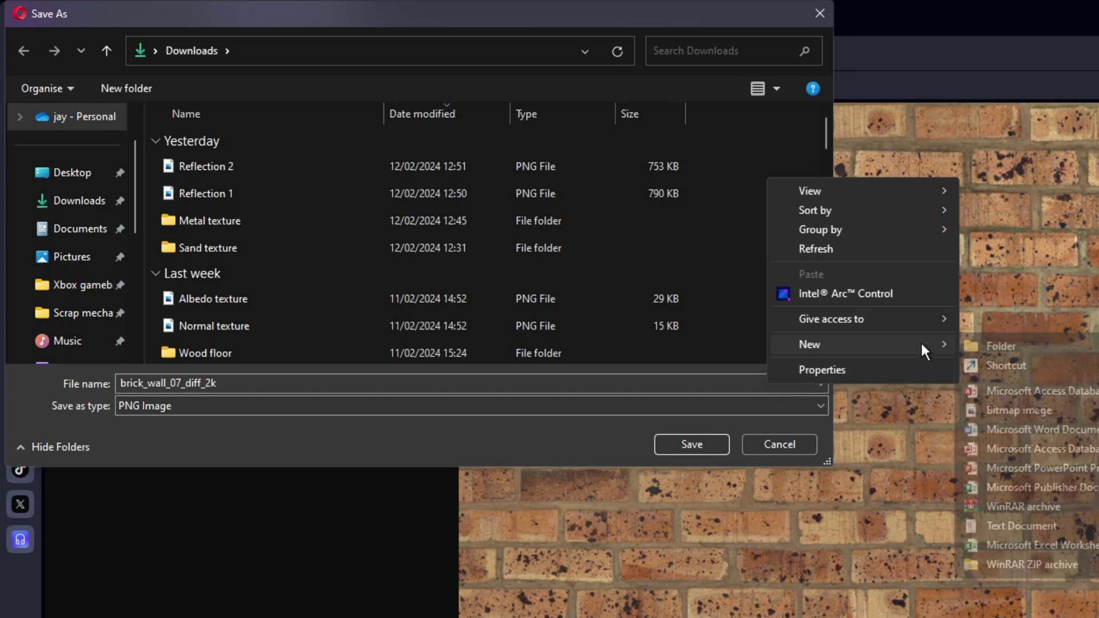
{"action": "left_click", "coordinate": [982, 345]}
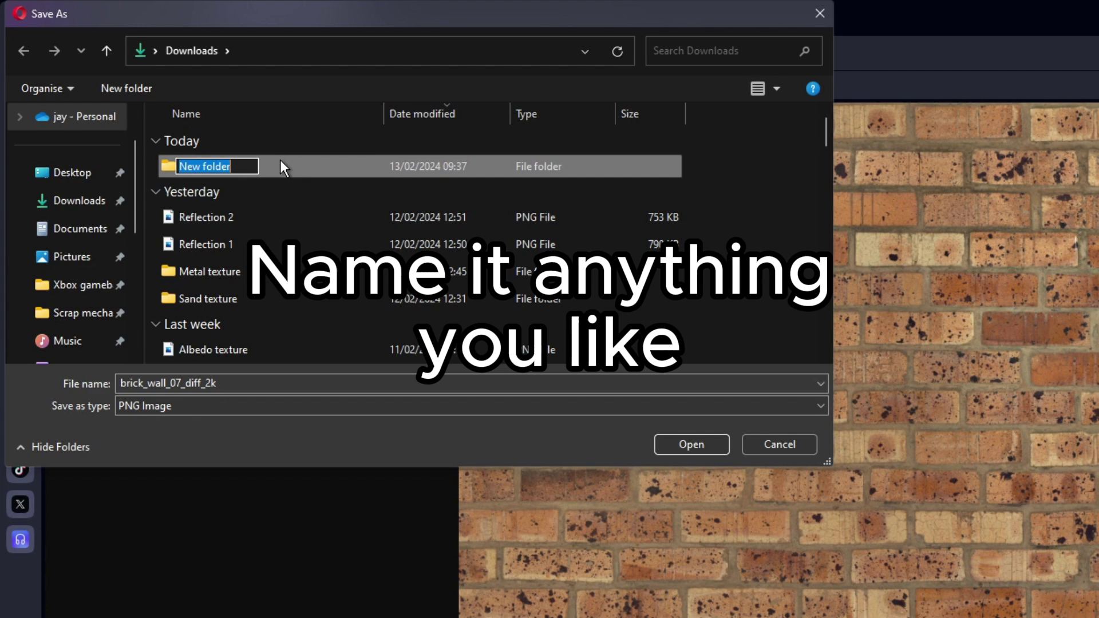
{"action": "type", "text": "Brick wall"}
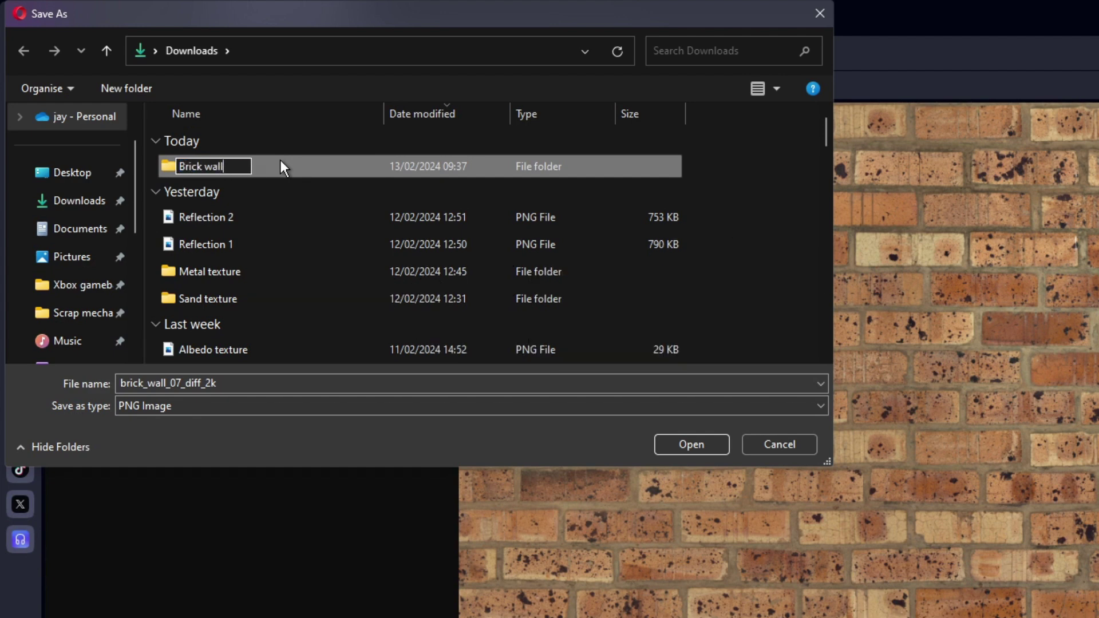
{"action": "key", "text": "Return"}
{"action": "double_click", "coordinate": [258, 170]}
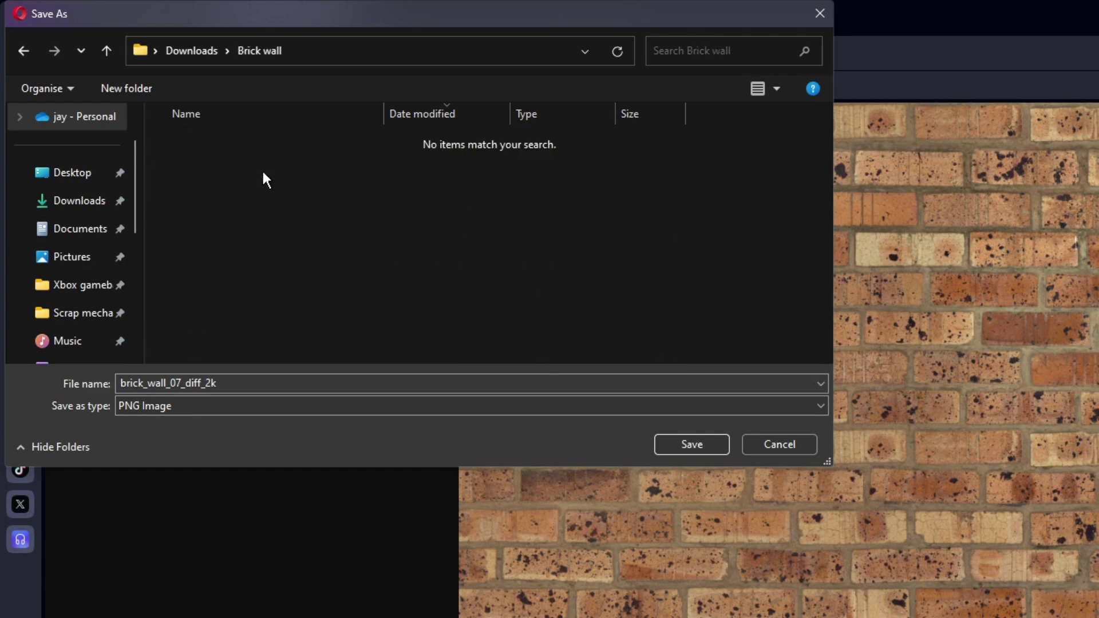
- Name the diffuse image "Diffuse" and save it as a PNG in the Brick wall folder
{"action": "double_click", "coordinate": [314, 388]}
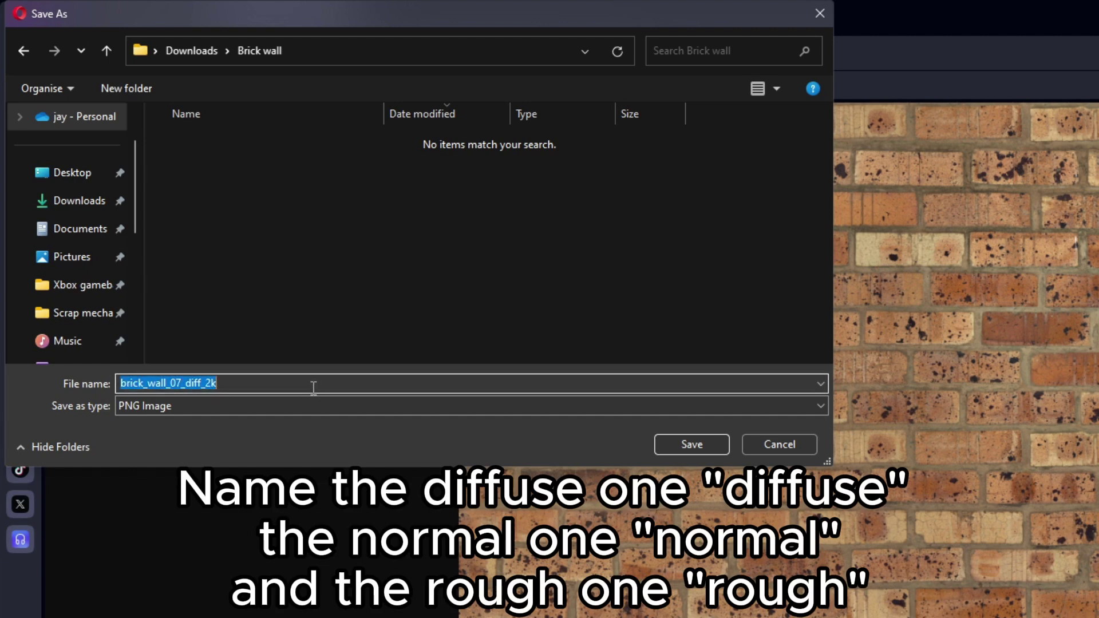
{"action": "type", "text": "Diff"}
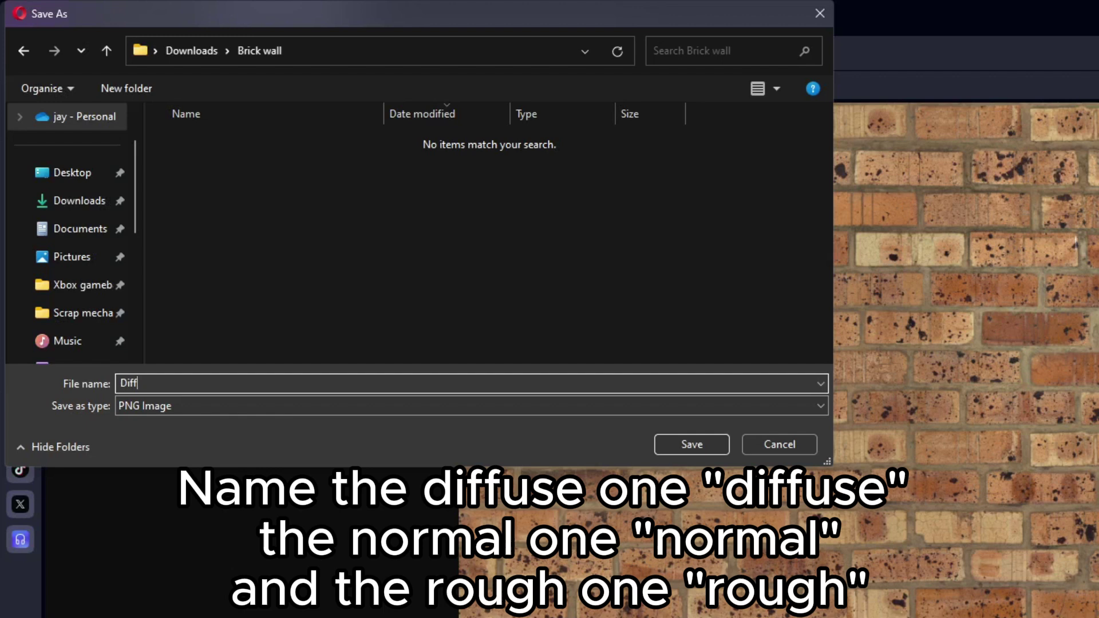
{"action": "type", "text": "use"}
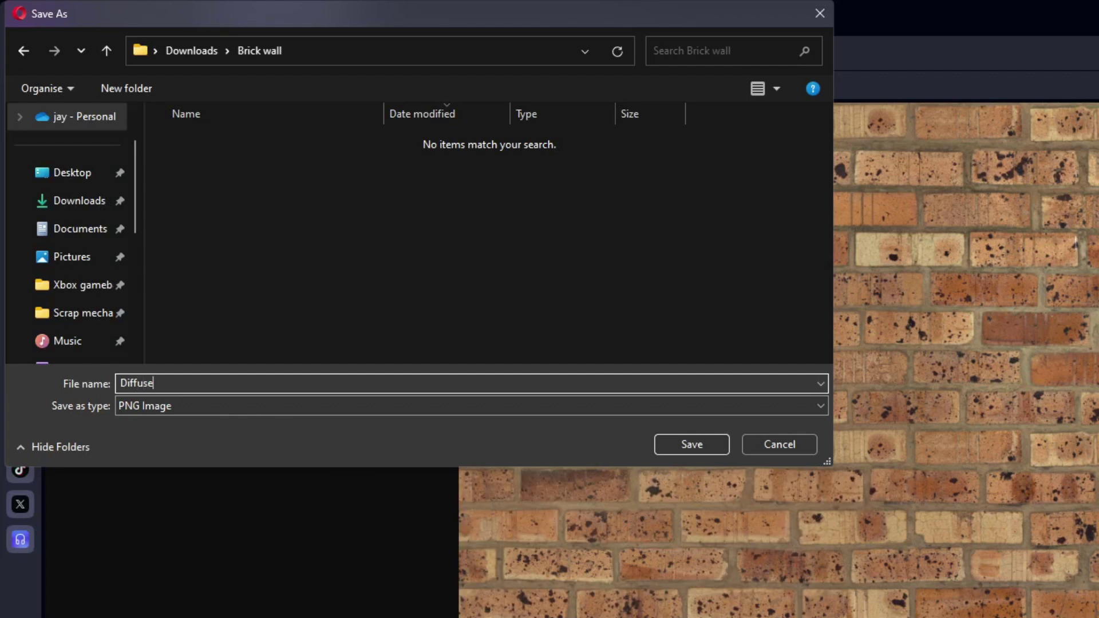
{"action": "key", "text": "Return"}
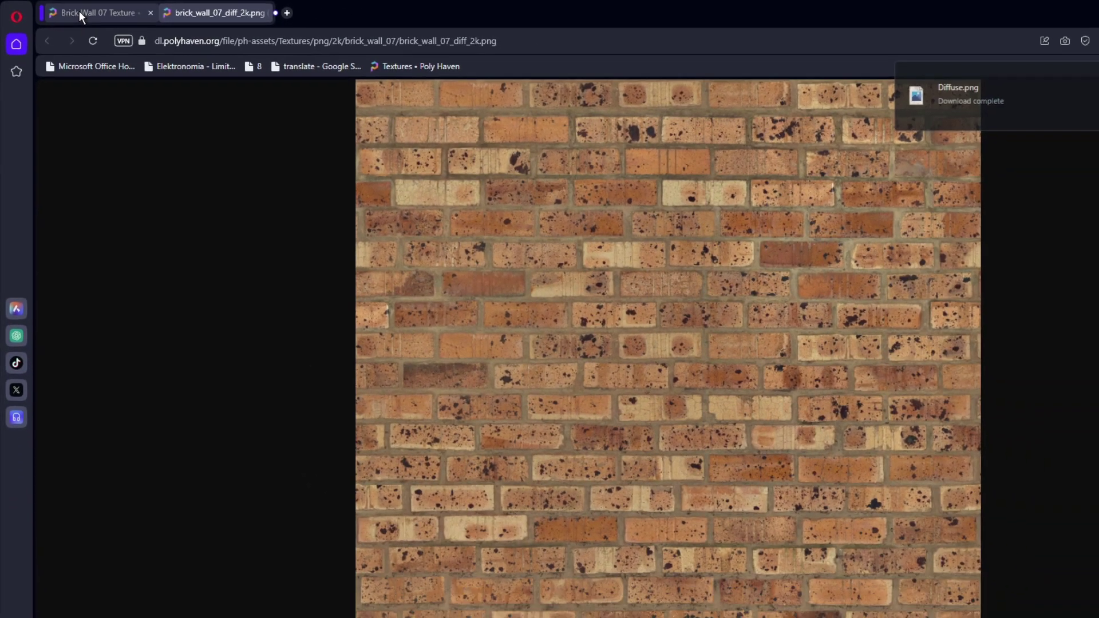
- Open the brick texture's 2K normal map PNG and save it as "Normal" in the Brick wall folder
{"action": "left_click", "coordinate": [103, 16]}
{"action": "left_click", "coordinate": [1066, 265]}
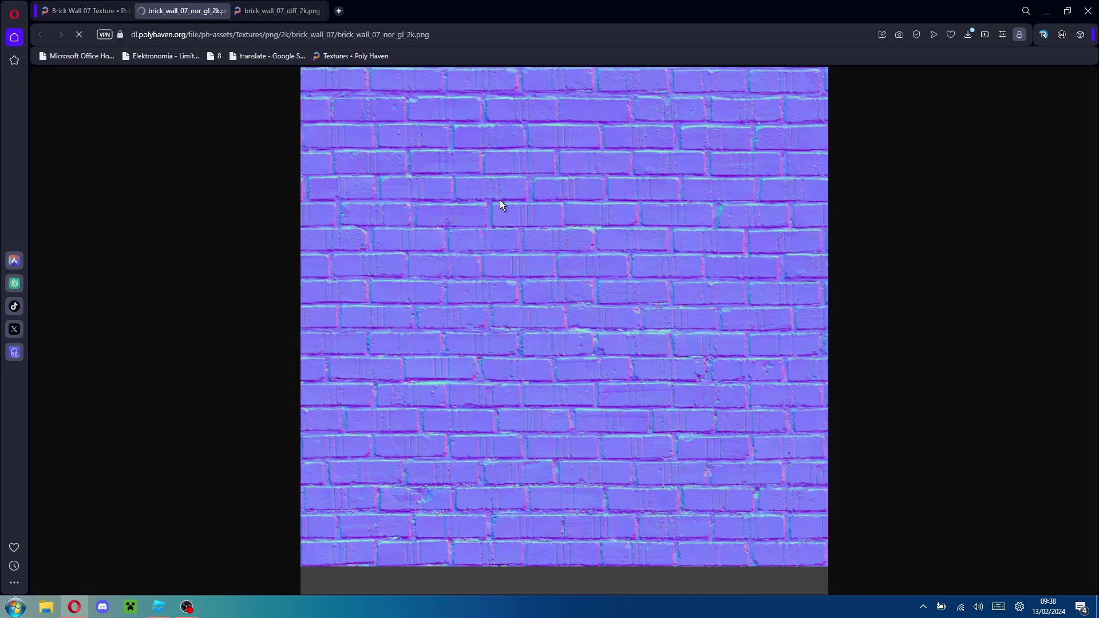
{"action": "right_click", "coordinate": [498, 200]}
{"action": "left_click", "coordinate": [544, 224]}
{"action": "type", "text": "Normal"}
{"action": "key", "text": "Return"}
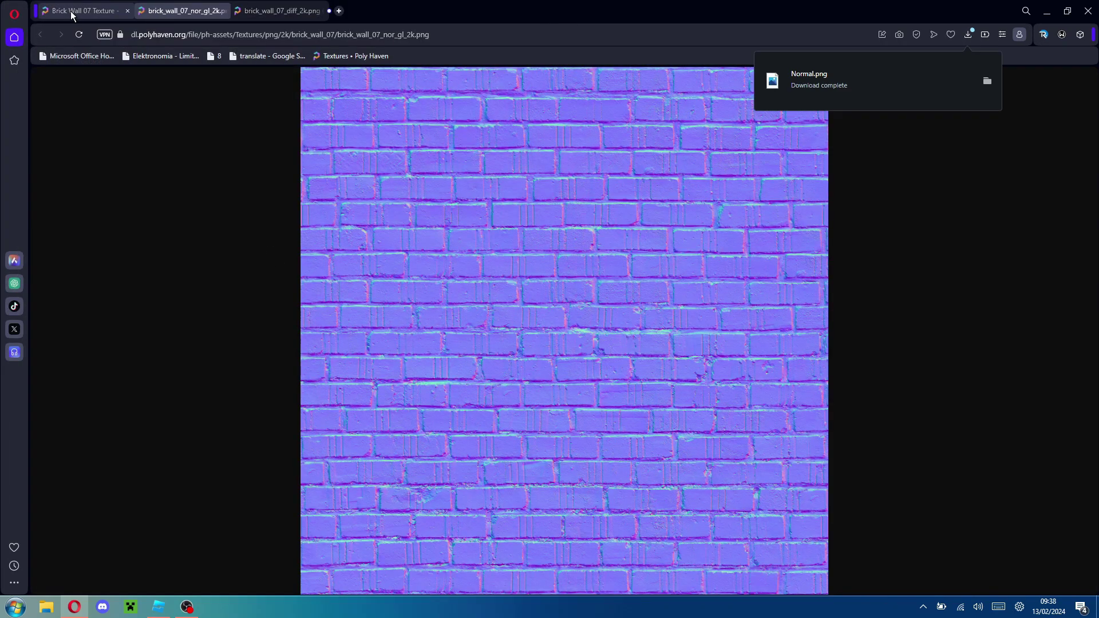
- Open the brick texture's 2K rough map PNG and save it as "Rough" in the Brick wall folder
{"action": "left_click", "coordinate": [86, 11]}
{"action": "left_click", "coordinate": [1059, 290]}
{"action": "right_click", "coordinate": [481, 200]}
{"action": "left_click", "coordinate": [552, 228]}
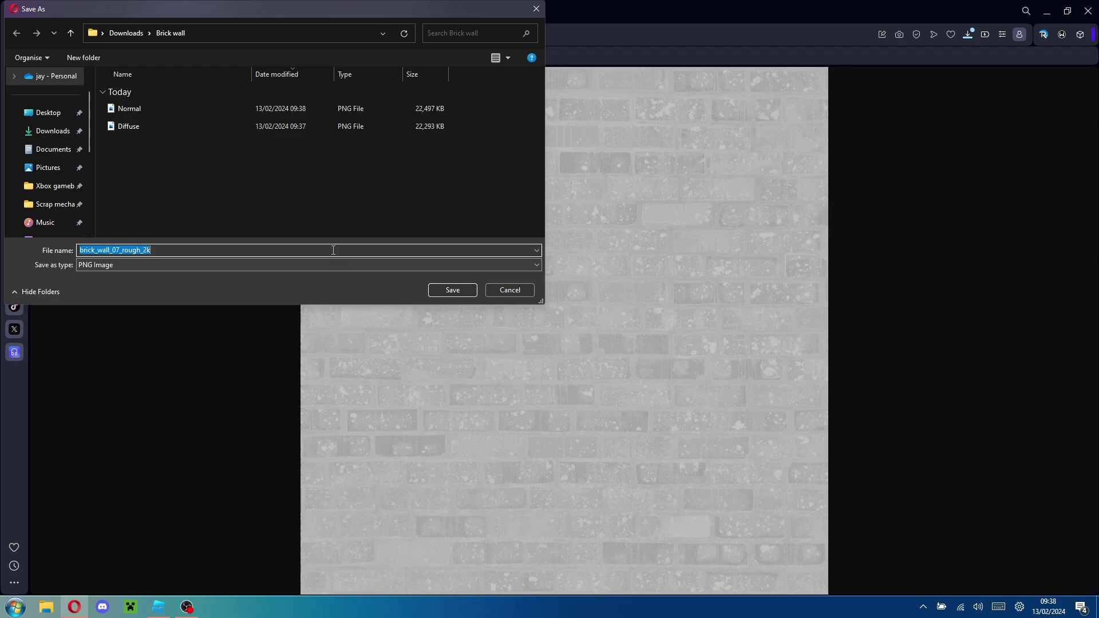
{"action": "type", "text": "Rough"}
{"action": "key", "text": "Return"}
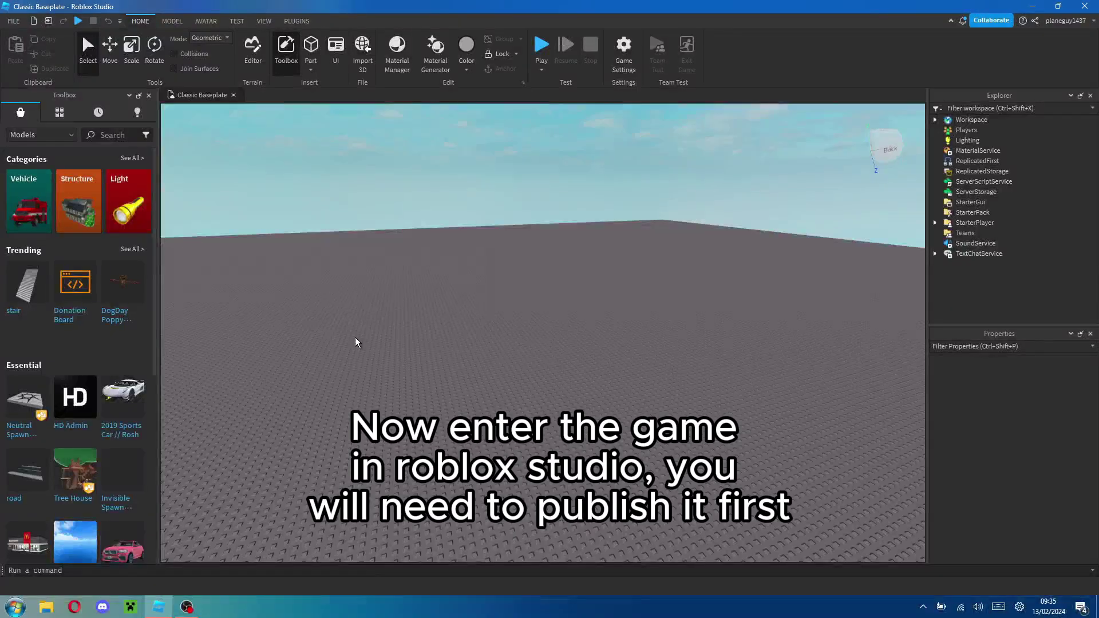
- In Roblox Studio, publish the baseplate place to Roblox as a new game named "Shader test"
{"action": "left_click", "coordinate": [17, 22]}
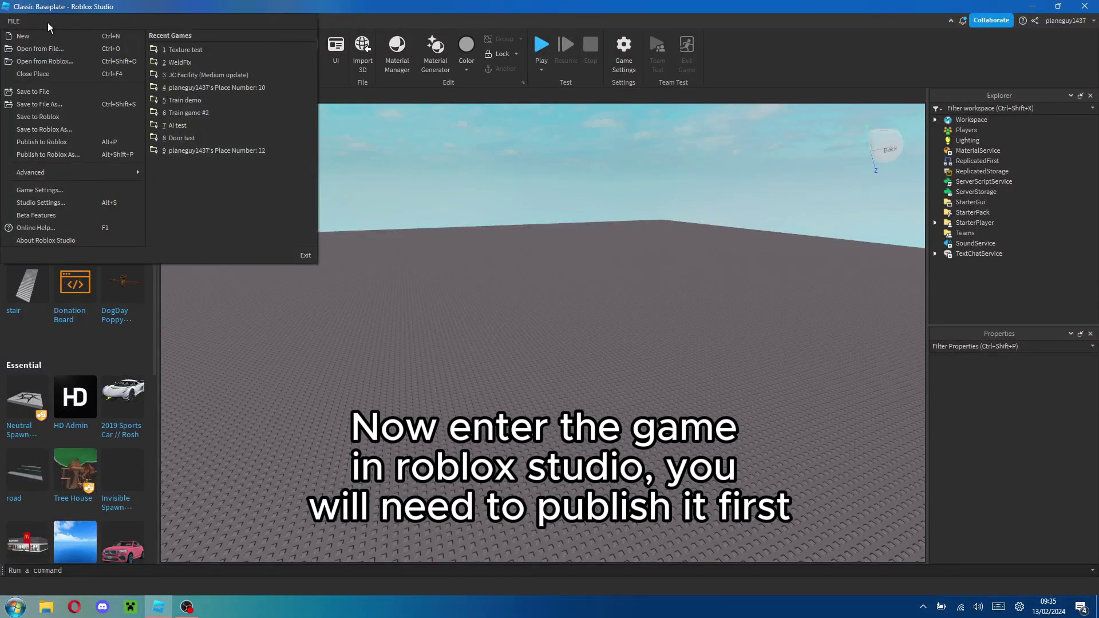
{"action": "left_click", "coordinate": [57, 142]}
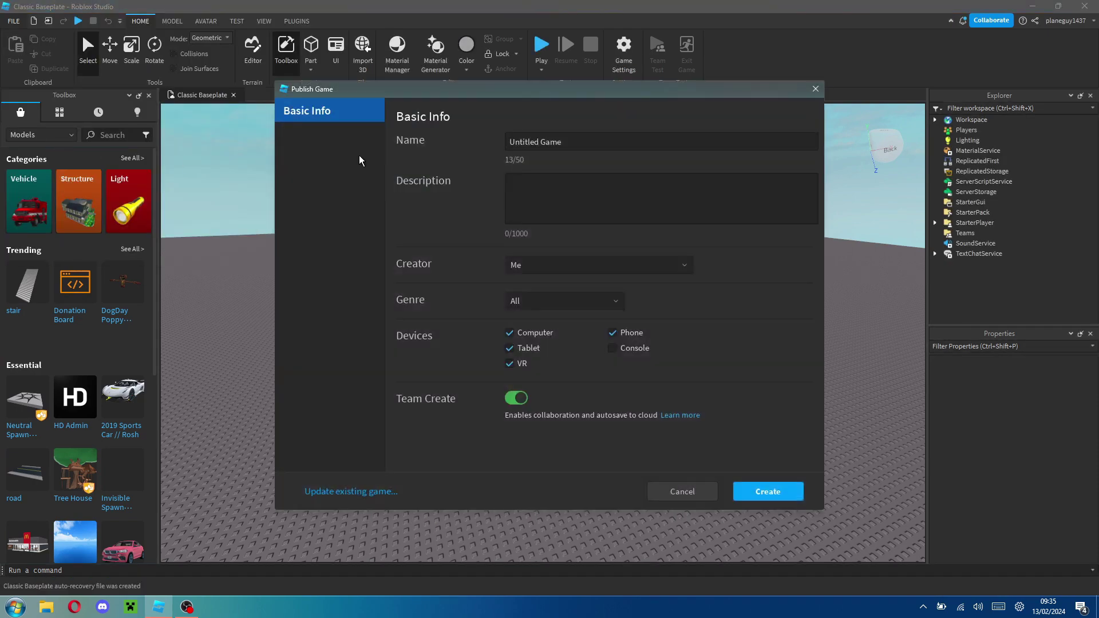
{"action": "left_click", "coordinate": [553, 143]}
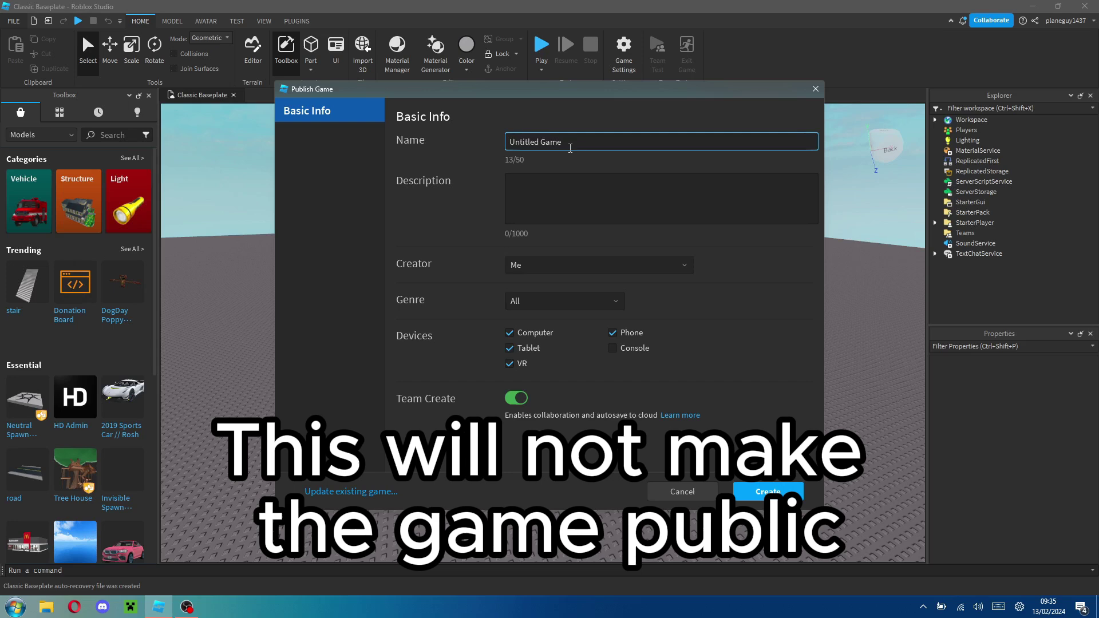
{"action": "key", "text": "ctrl+a"}
{"action": "key", "text": "BackSpace"}
{"action": "type", "text": "S"}
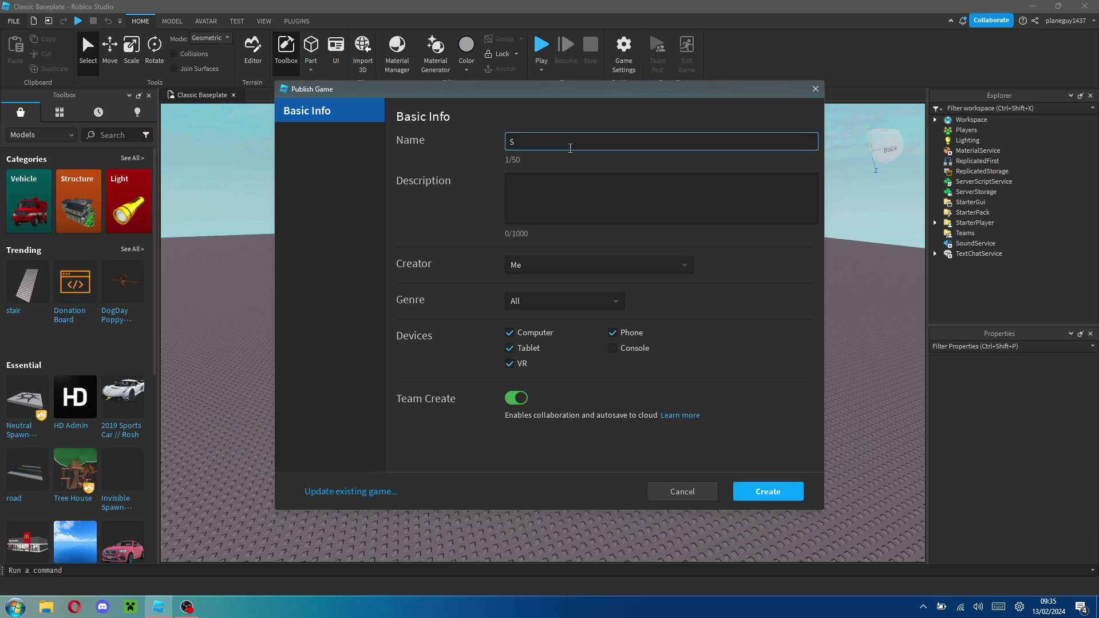
{"action": "type", "text": "hader test"}
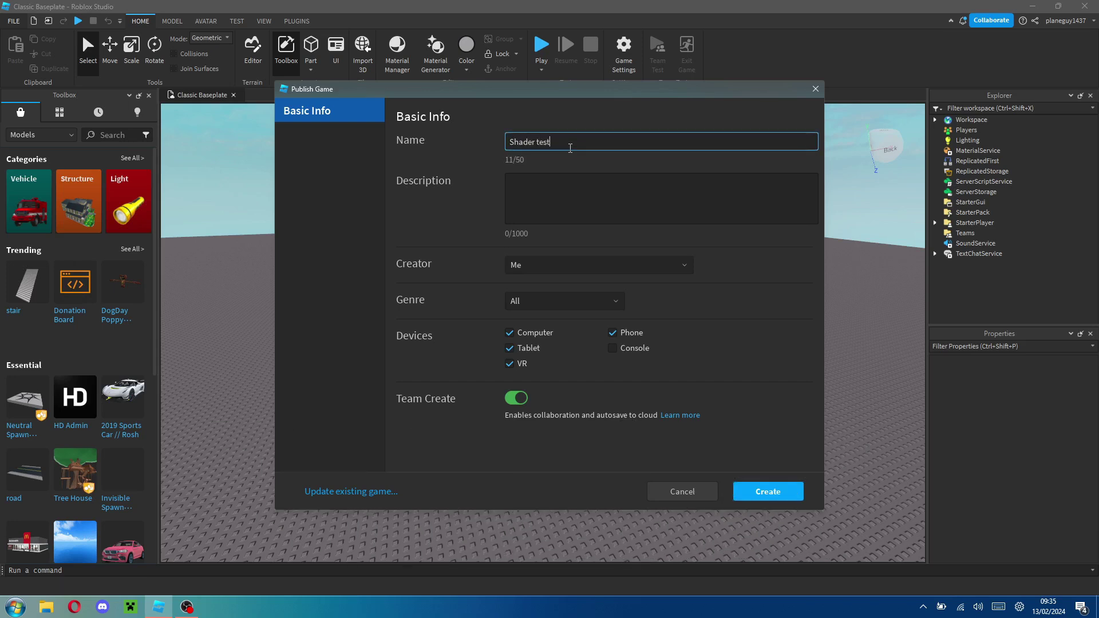
{"action": "left_click", "coordinate": [792, 491]}
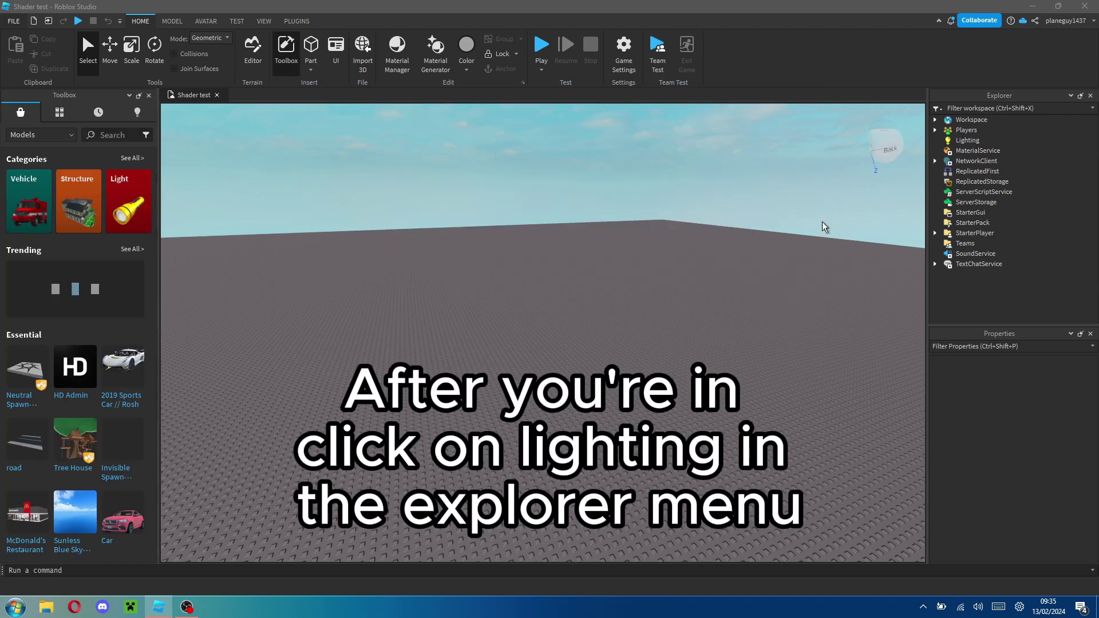
- Set the Technology property of the Lighting service to Future
{"action": "left_click", "coordinate": [966, 140]}
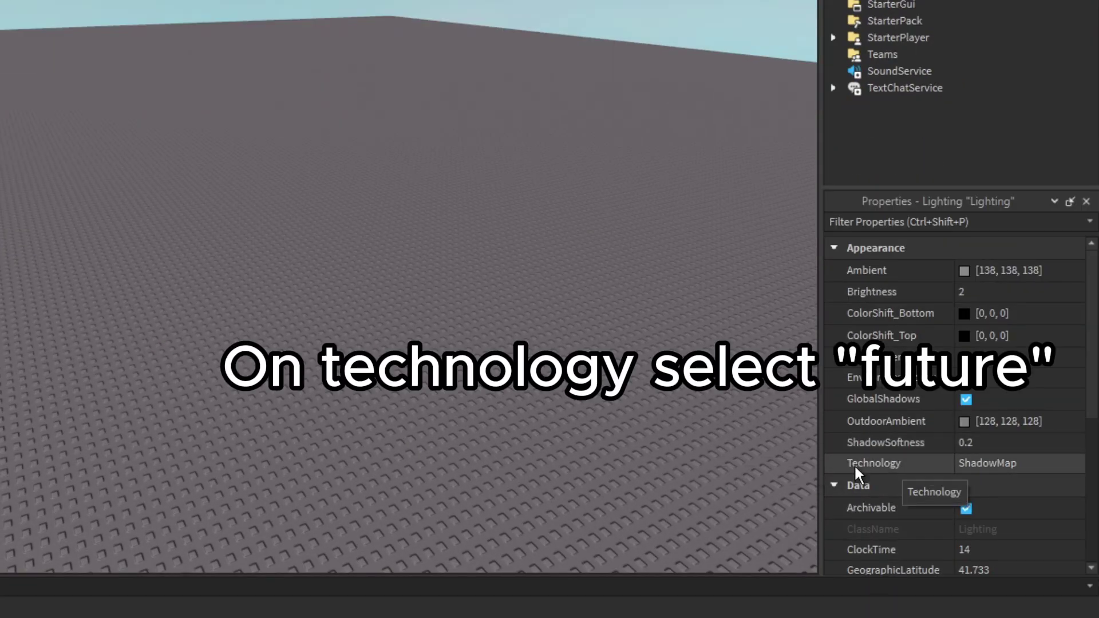
{"action": "left_click", "coordinate": [976, 466]}
{"action": "left_click", "coordinate": [978, 462]}
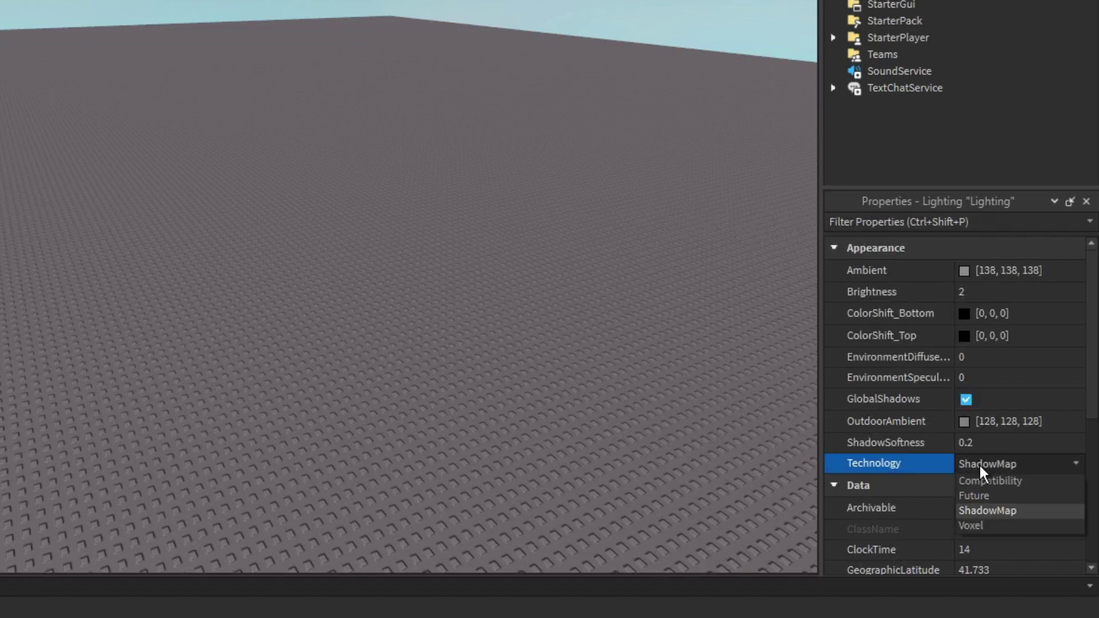
{"action": "left_click", "coordinate": [978, 496]}
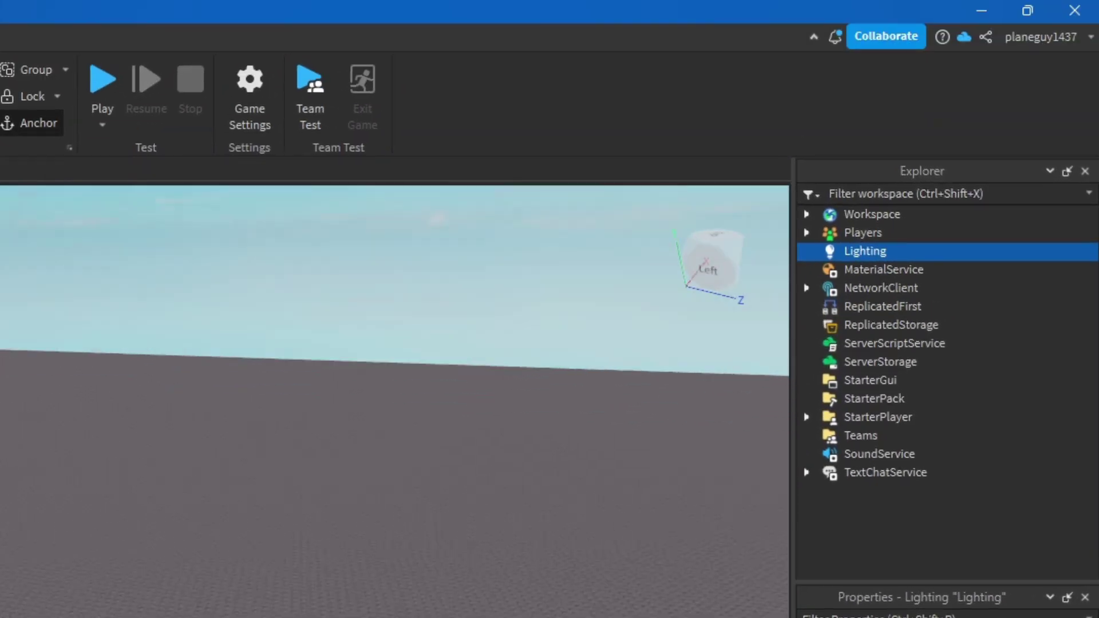
- Add a MaterialVariant object to MaterialService
{"action": "left_click", "coordinate": [882, 159]}
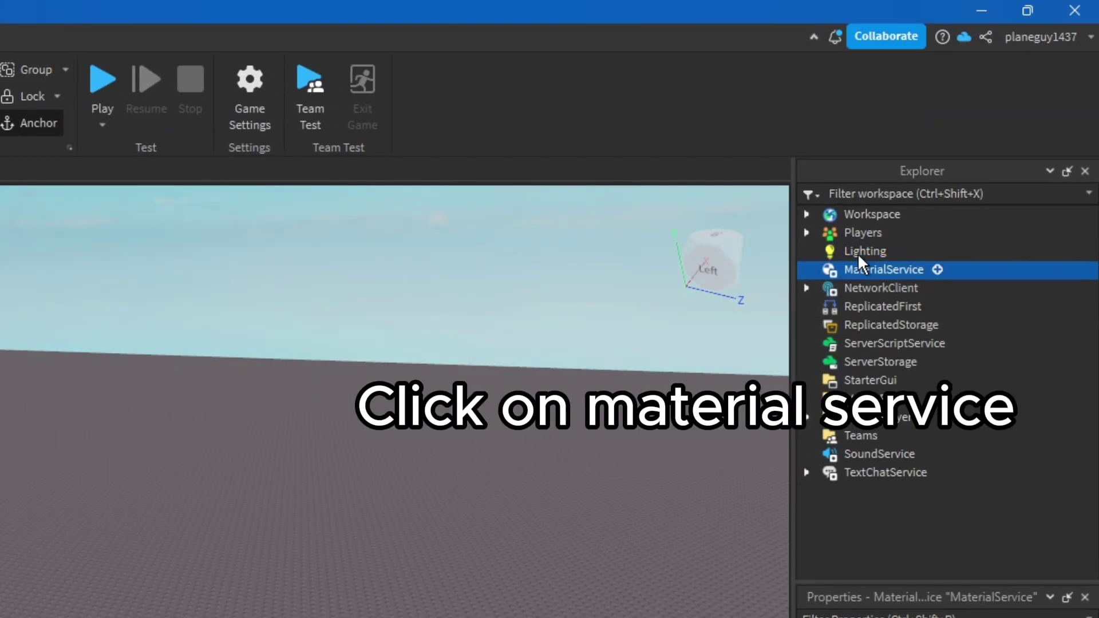
{"action": "left_click", "coordinate": [937, 270]}
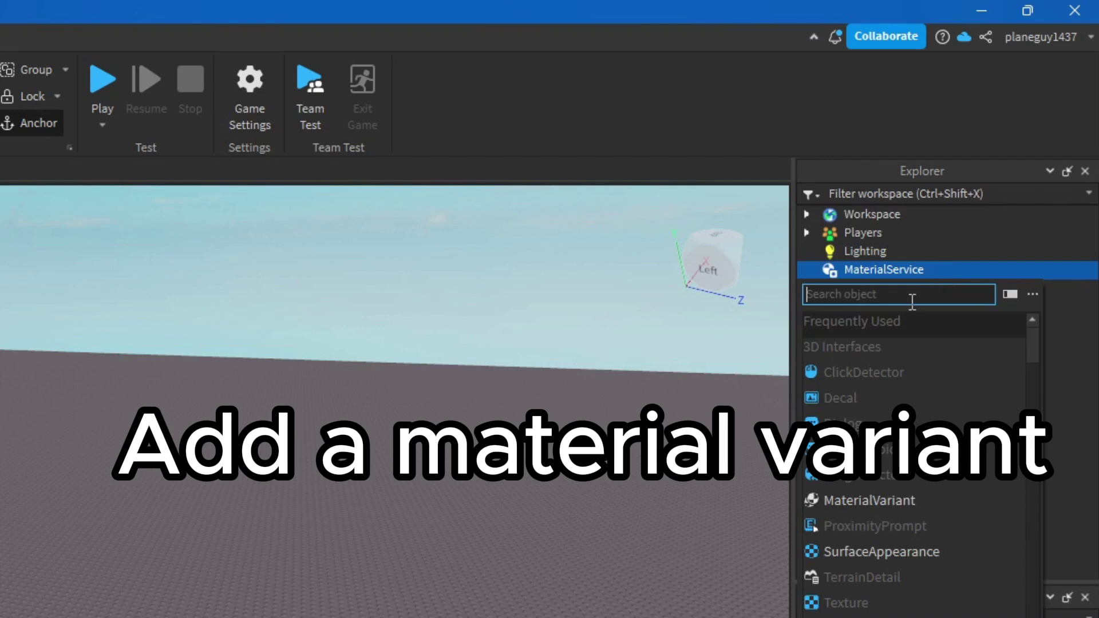
{"action": "type", "text": "mat"}
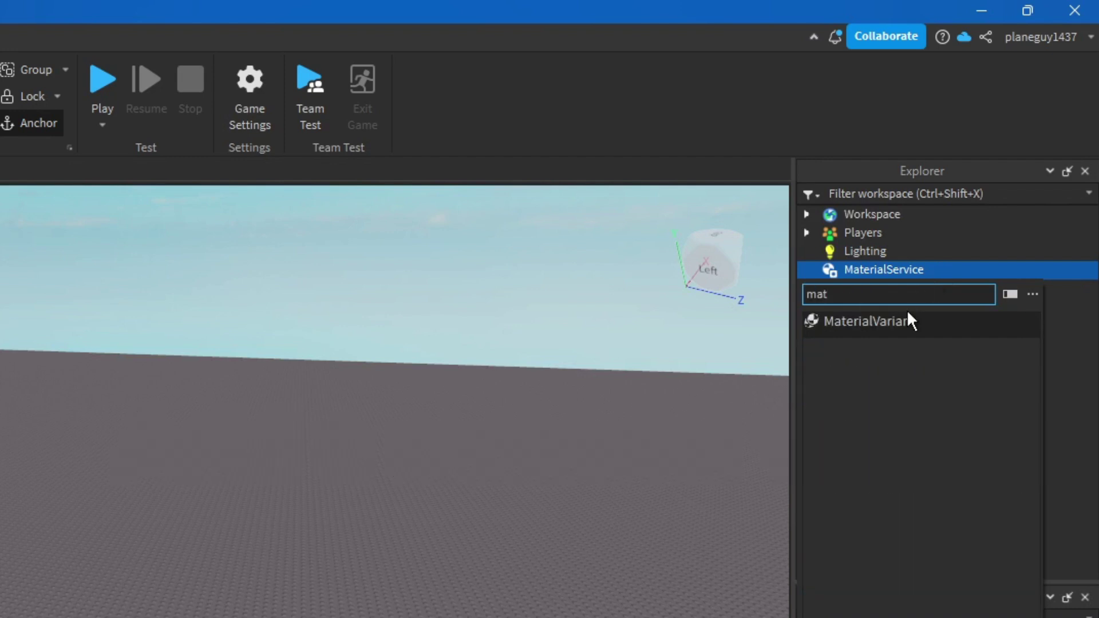
{"action": "left_click", "coordinate": [858, 322]}
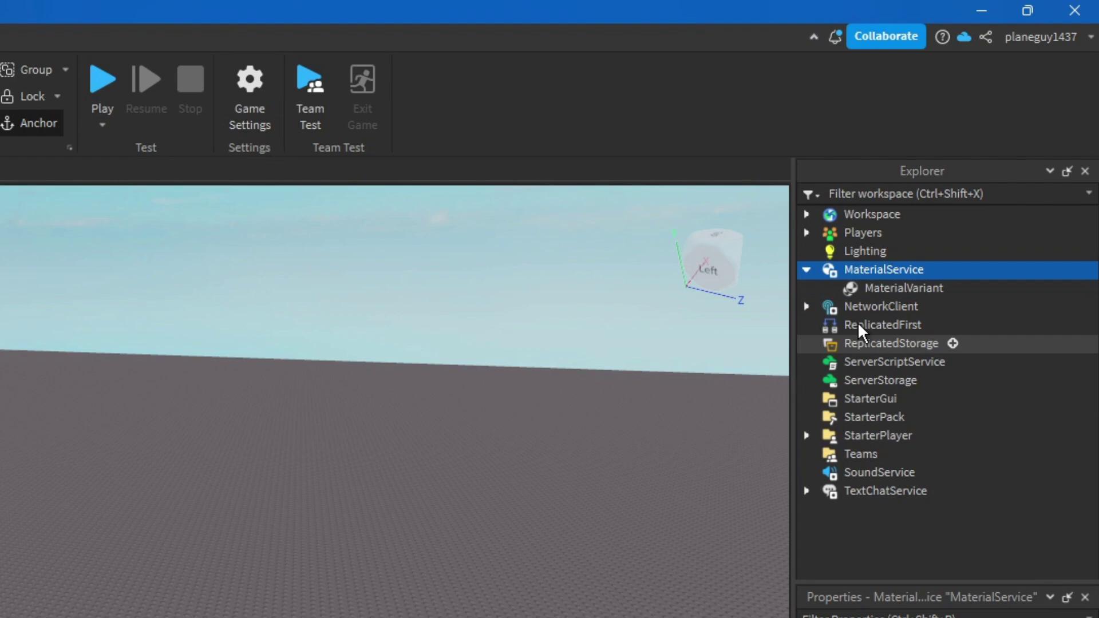
- Set the new material variant's ColorMap by uploading the Diffuse image from the Brick wall folder in Downloads
{"action": "left_click", "coordinate": [880, 290]}
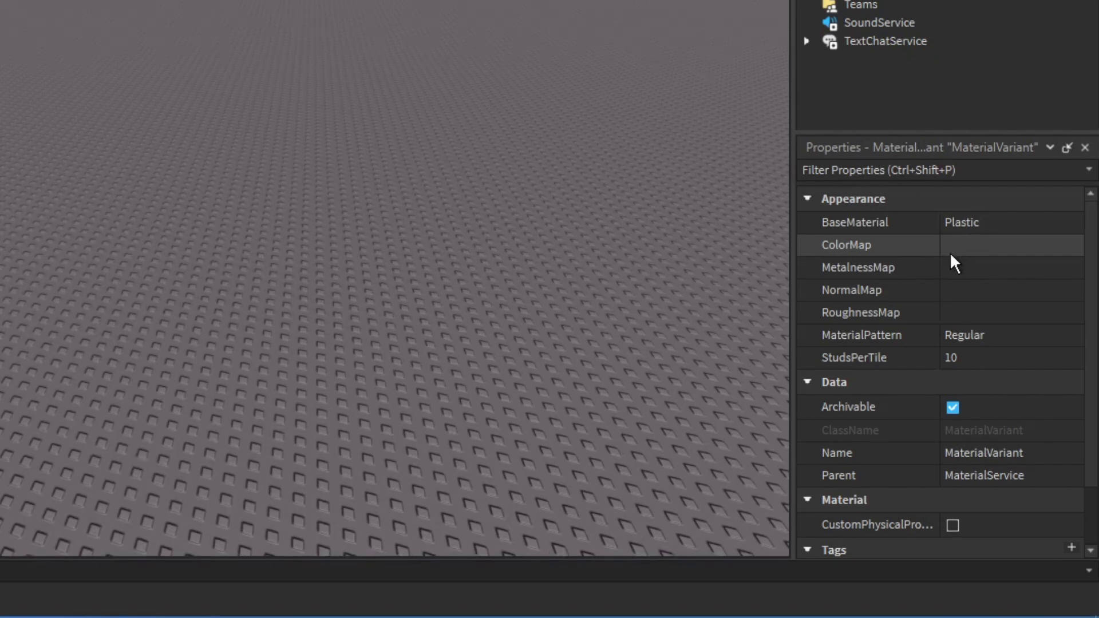
{"action": "left_click", "coordinate": [969, 260]}
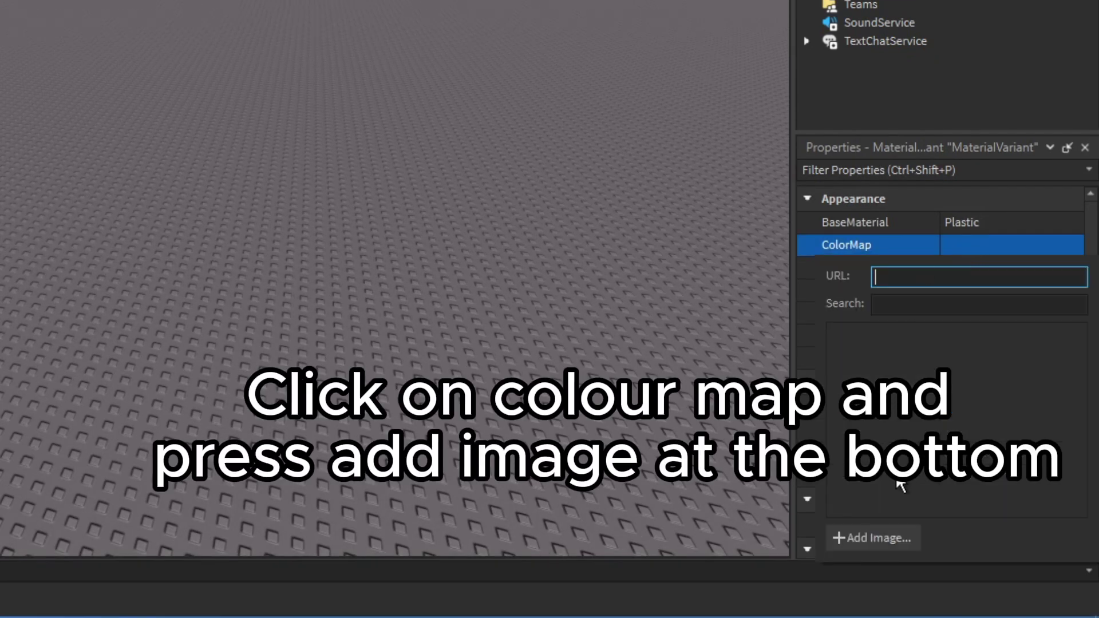
{"action": "left_click", "coordinate": [889, 536]}
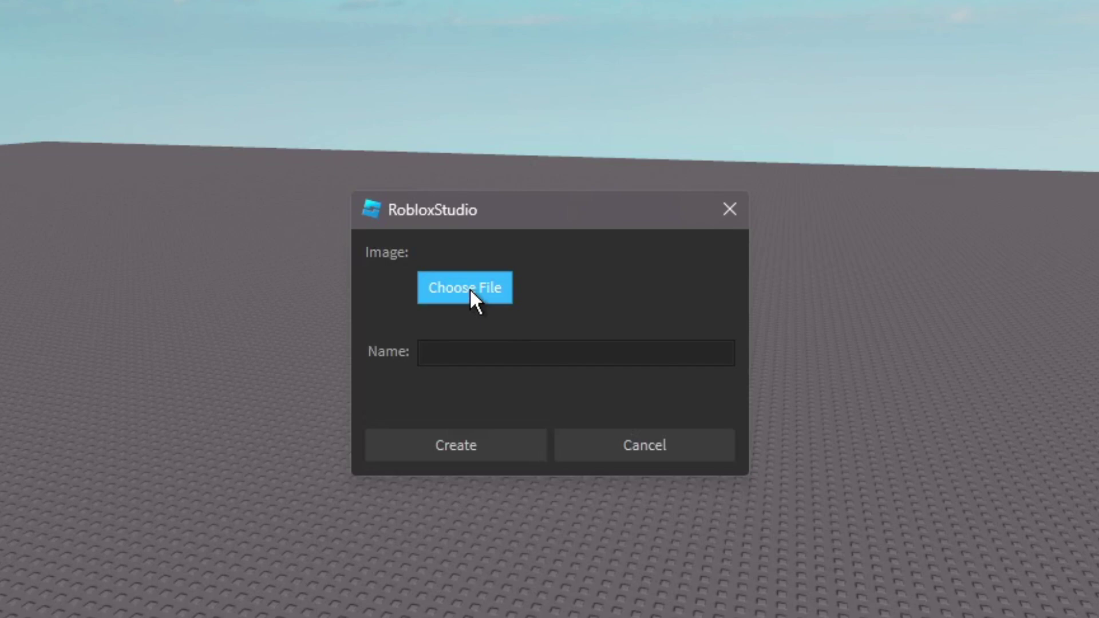
{"action": "left_click", "coordinate": [465, 288]}
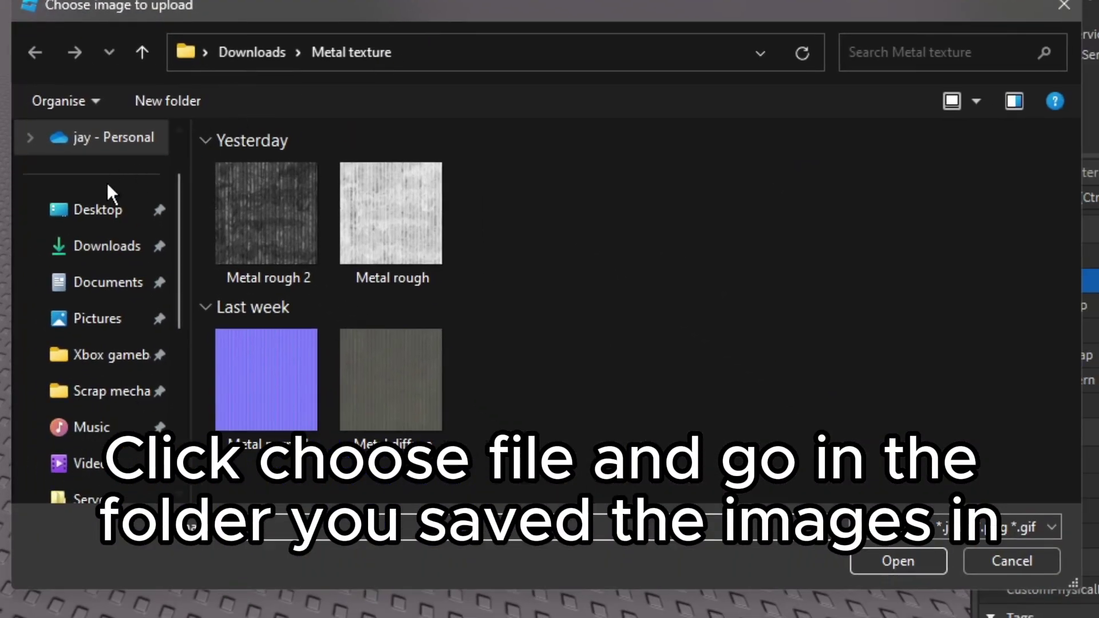
{"action": "left_click", "coordinate": [138, 246]}
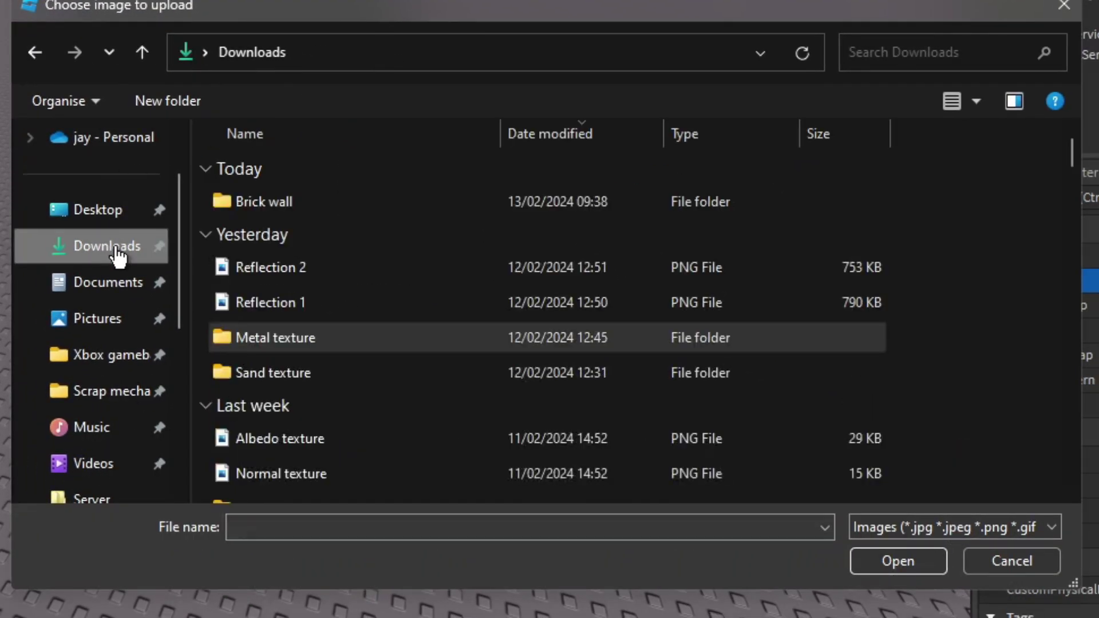
{"action": "double_click", "coordinate": [291, 203]}
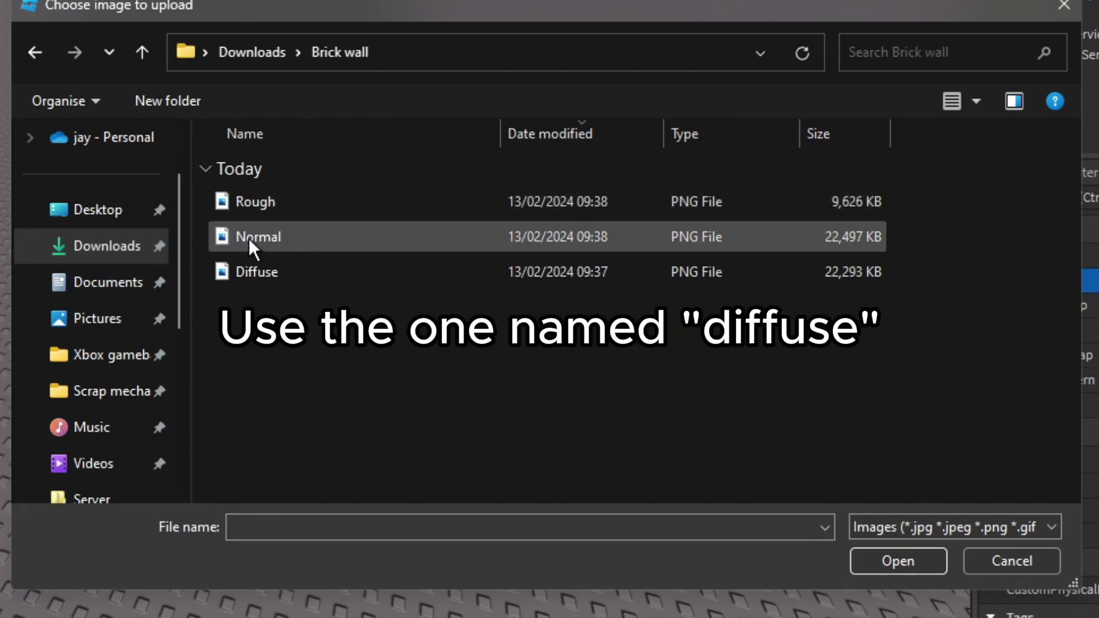
{"action": "double_click", "coordinate": [261, 272]}
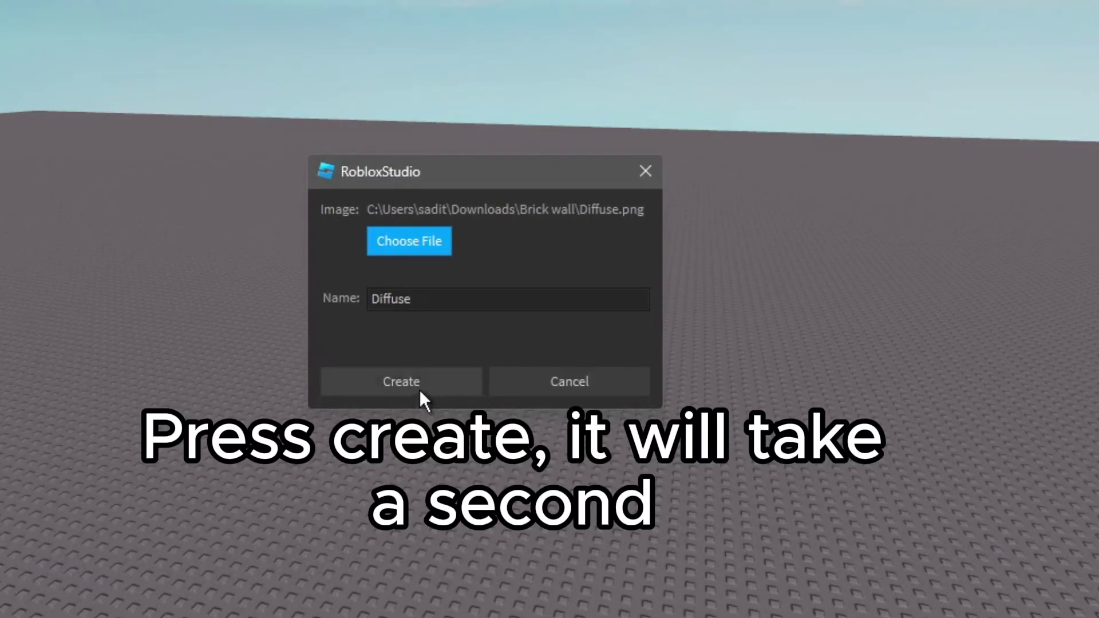
{"action": "left_click", "coordinate": [420, 392]}
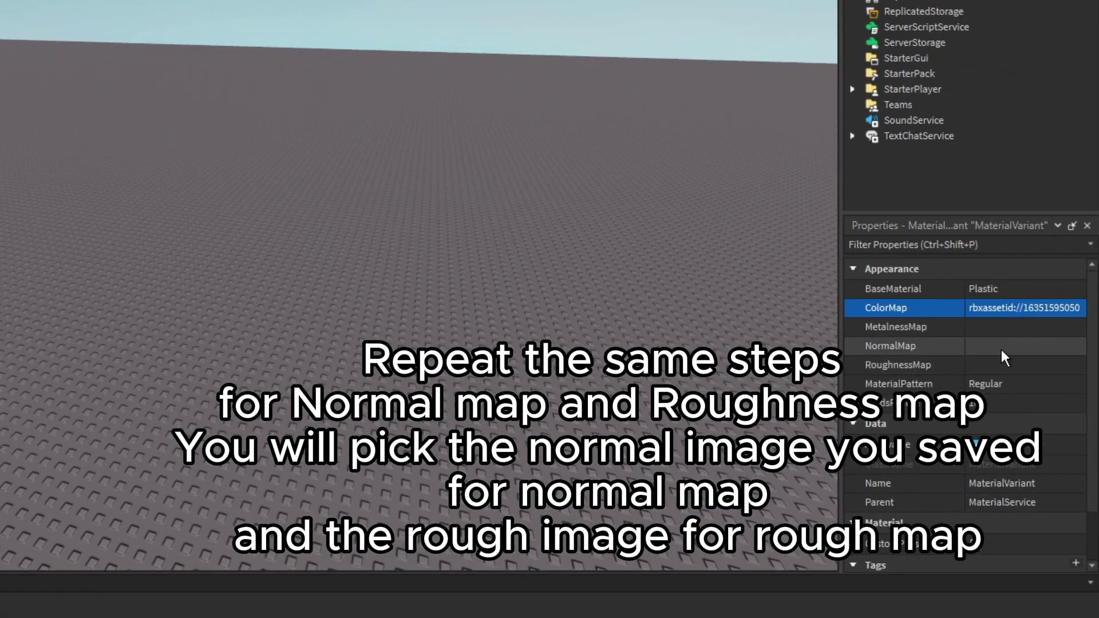
- Set the material variant's NormalMap by uploading the Normal image from the Brick wall folder
{"action": "left_click", "coordinate": [1000, 349]}
{"action": "left_click", "coordinate": [909, 593]}
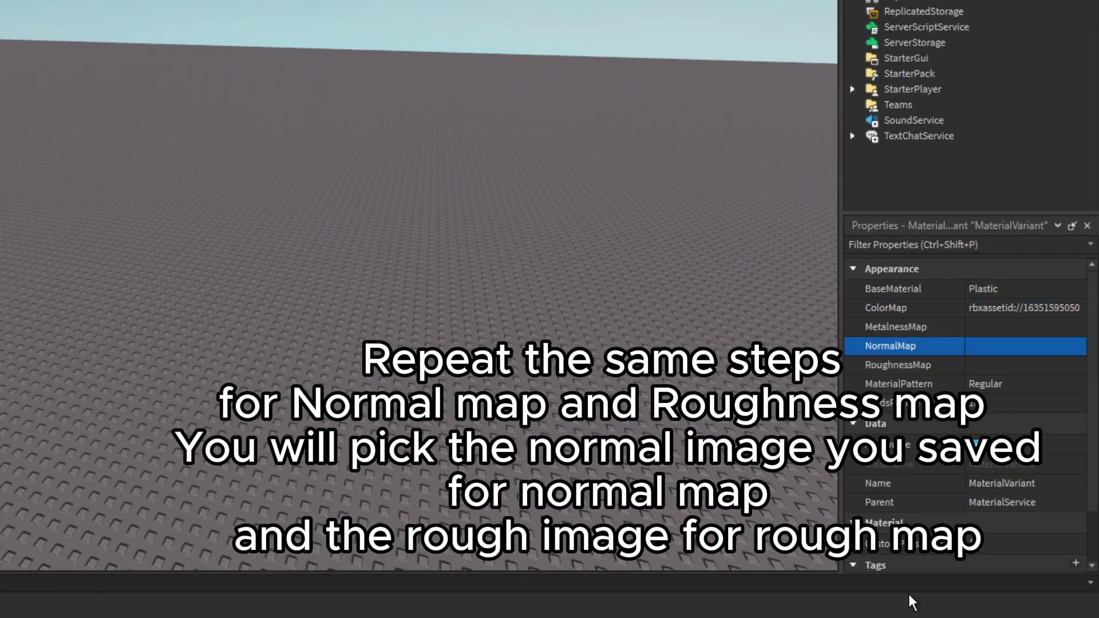
{"action": "left_click", "coordinate": [207, 137]}
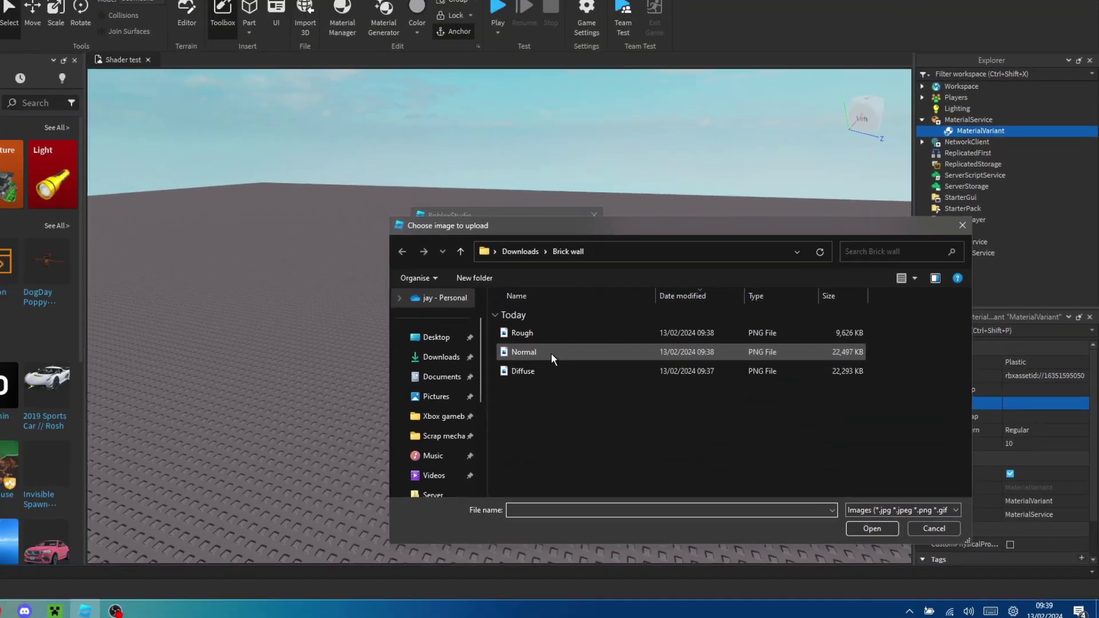
{"action": "left_click", "coordinate": [552, 354]}
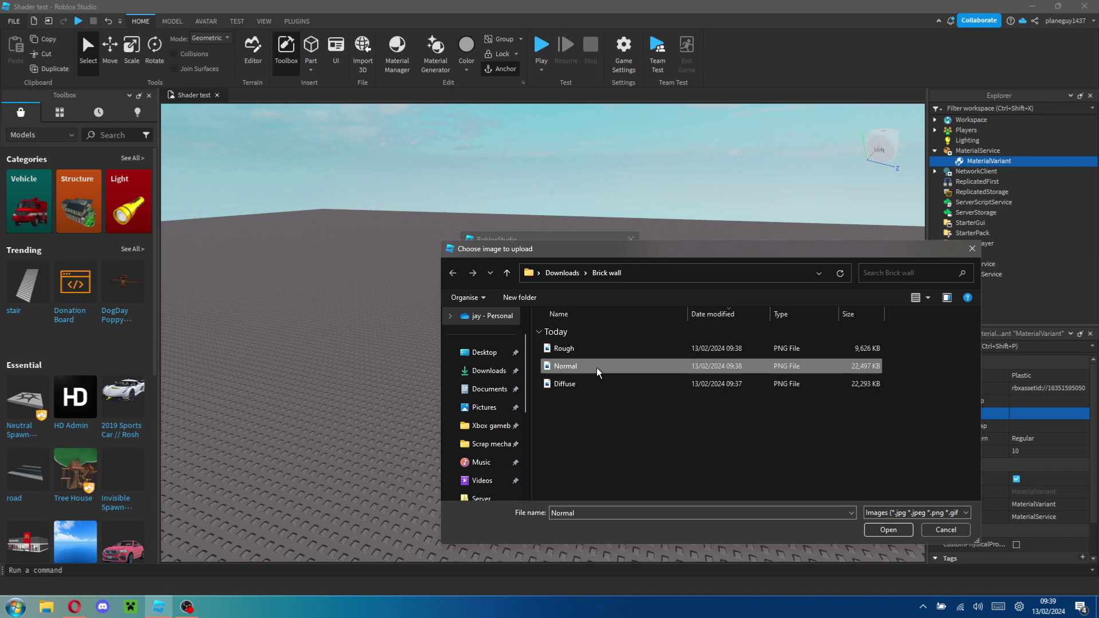
{"action": "left_click", "coordinate": [888, 529]}
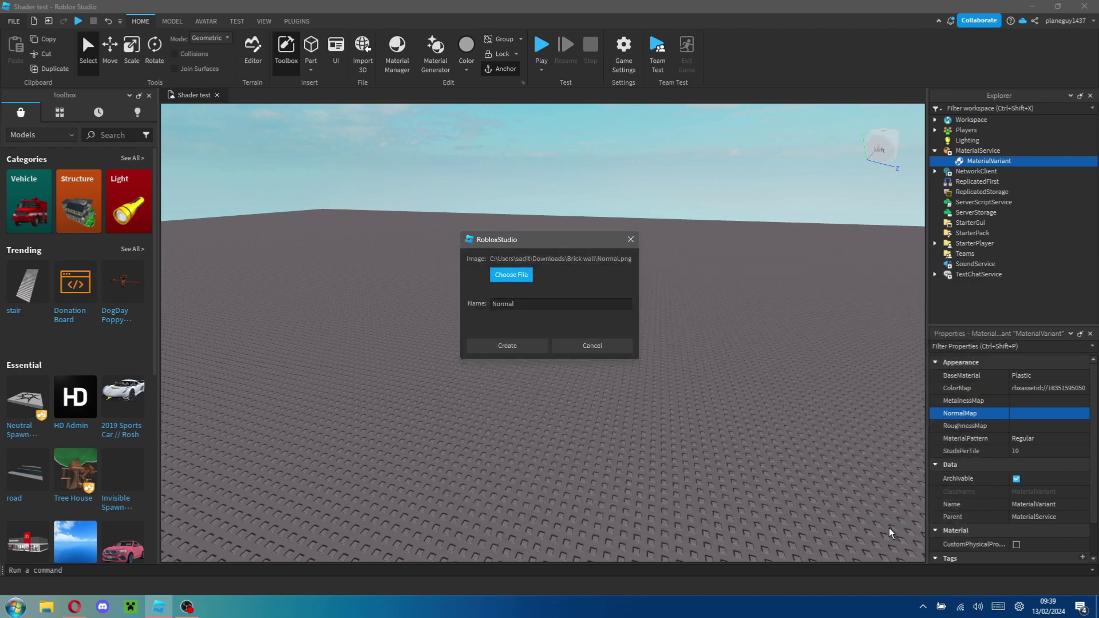
{"action": "left_click", "coordinate": [514, 346]}
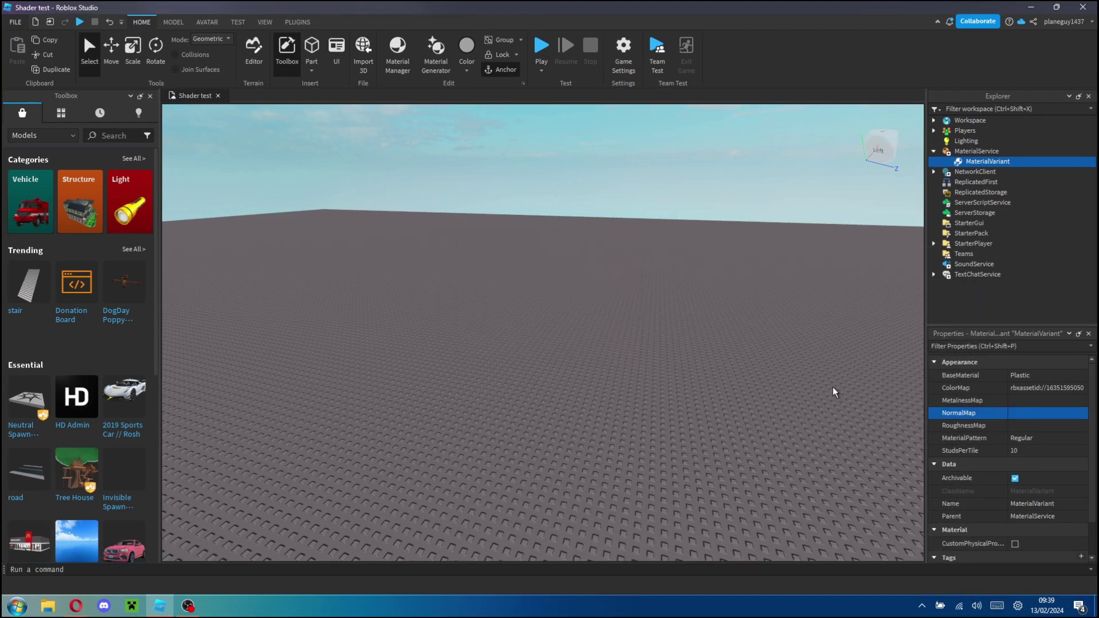
- Set the material variant's RoughnessMap by uploading the Rough image from the Brick wall folder
{"action": "left_click", "coordinate": [980, 426]}
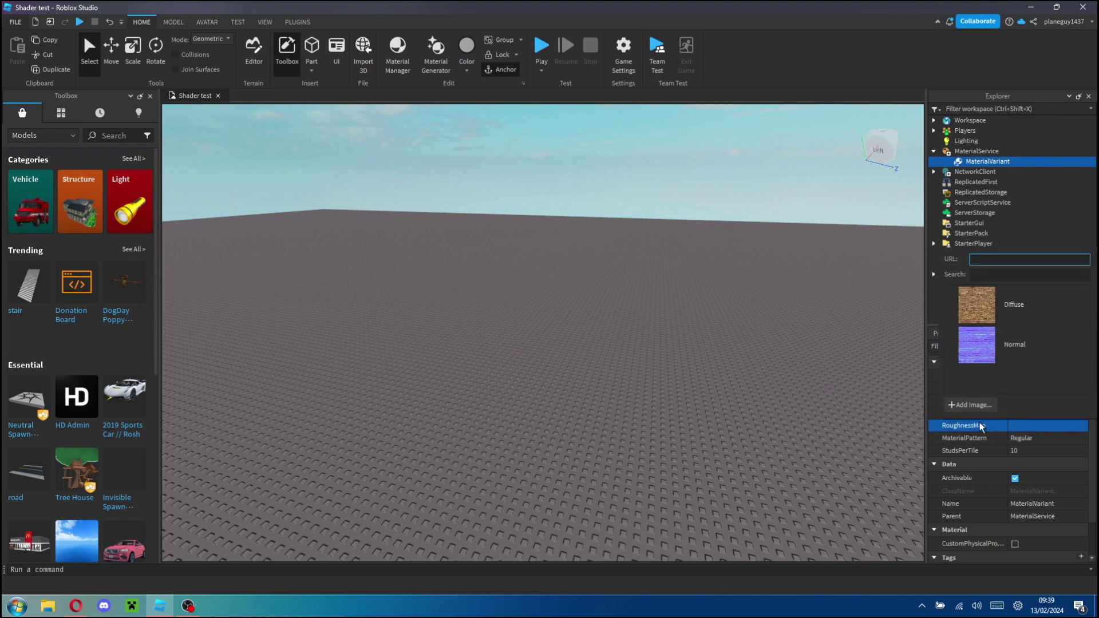
{"action": "left_click", "coordinate": [971, 404]}
{"action": "left_click", "coordinate": [518, 275]}
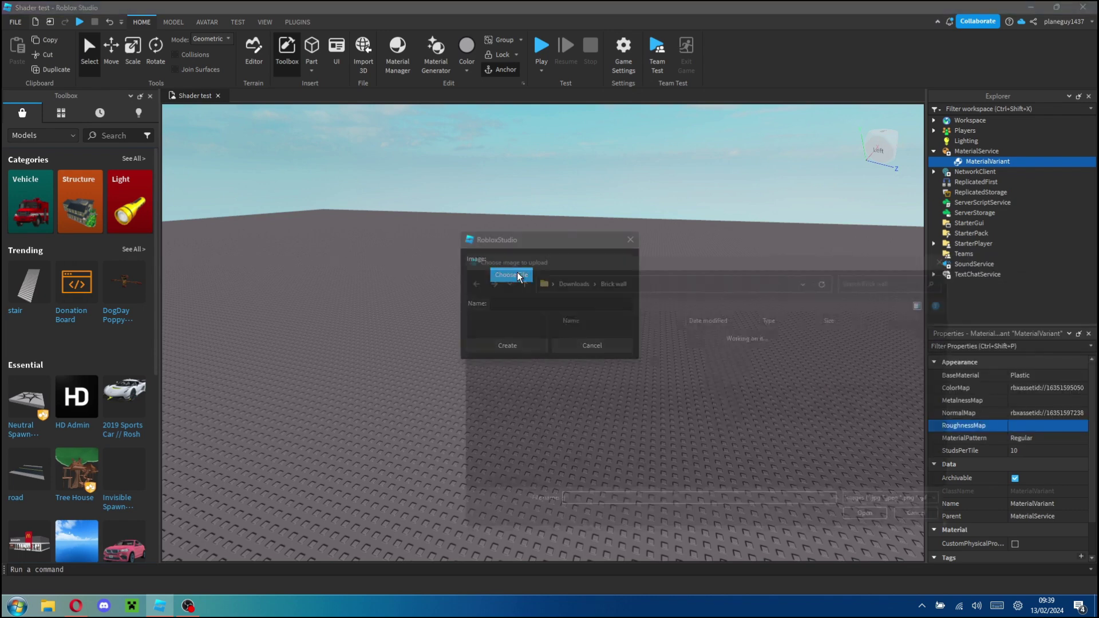
{"action": "left_click", "coordinate": [573, 349]}
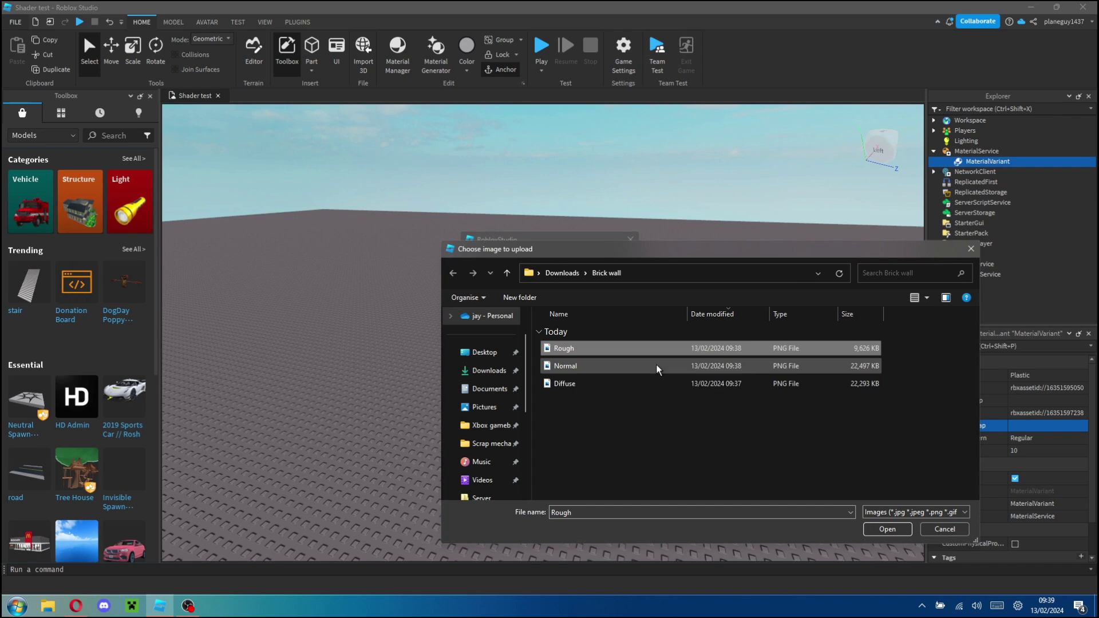
{"action": "left_click", "coordinate": [890, 529]}
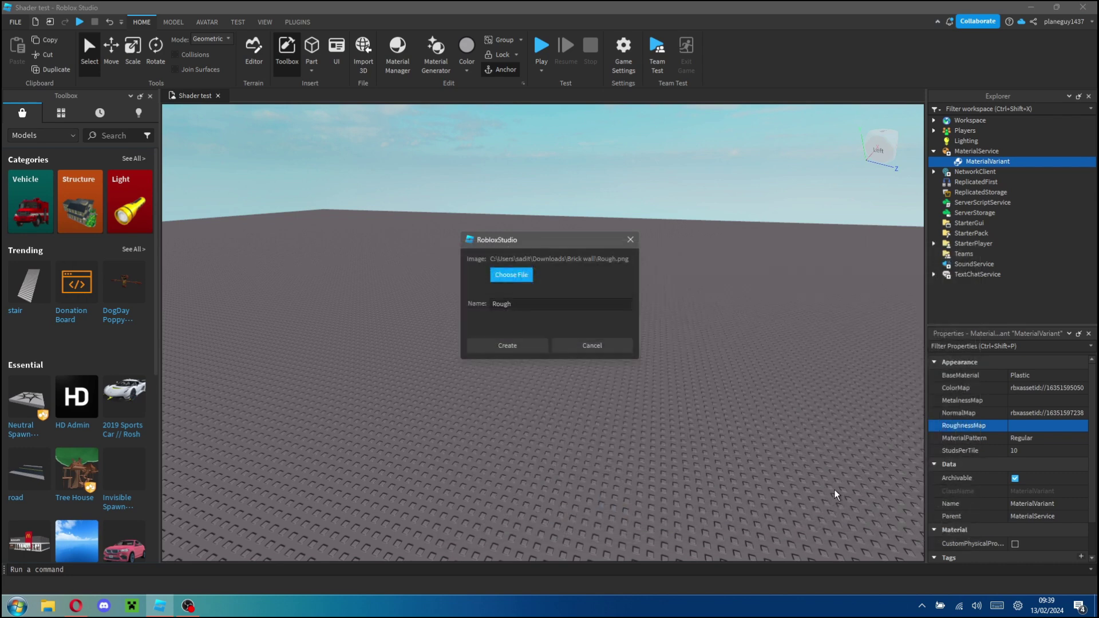
{"action": "left_click", "coordinate": [535, 342]}
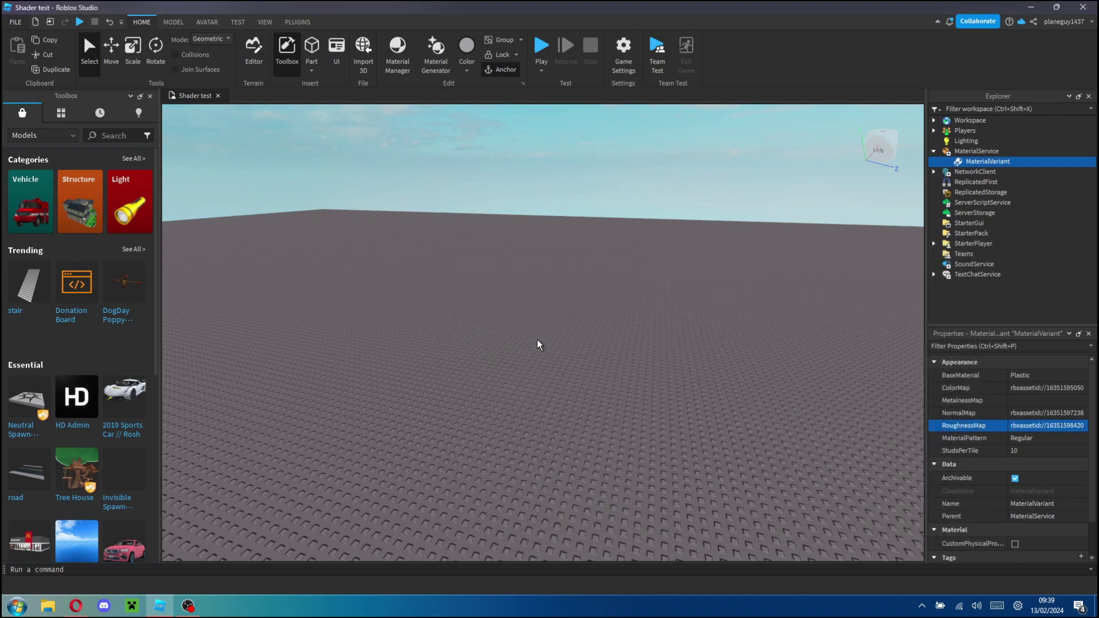
- Insert a block part on the baseplate and scale it in length and height into a thin upright wall
{"action": "left_click", "coordinate": [312, 46]}
{"action": "scroll", "coordinate": [559, 287], "scroll_direction": "up", "scroll_amount": 3}
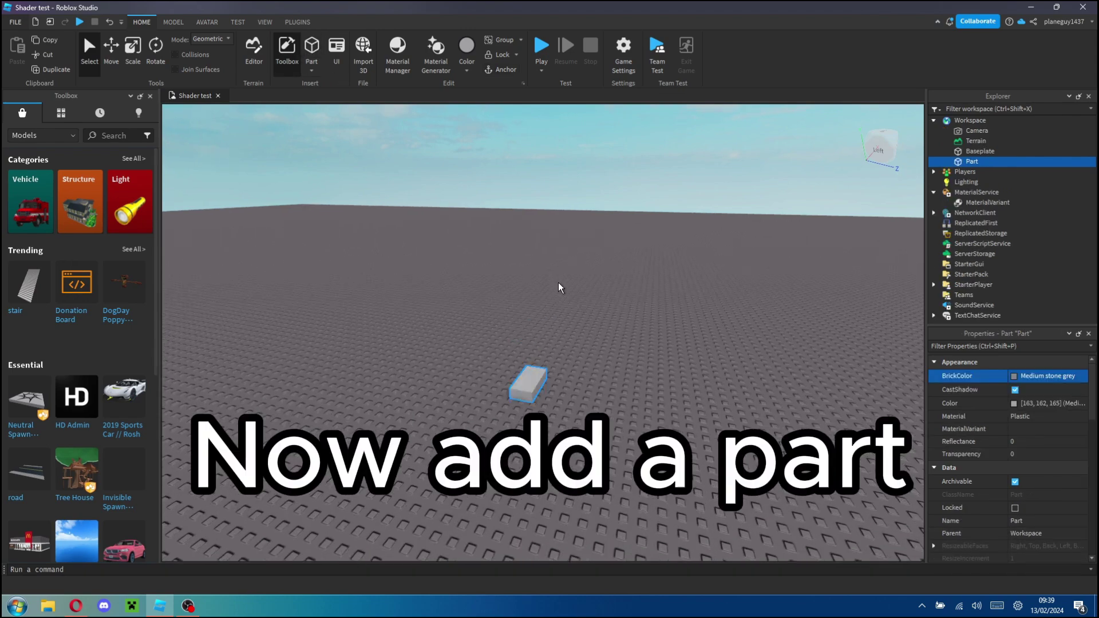
{"action": "key", "text": "ctrl+4"}
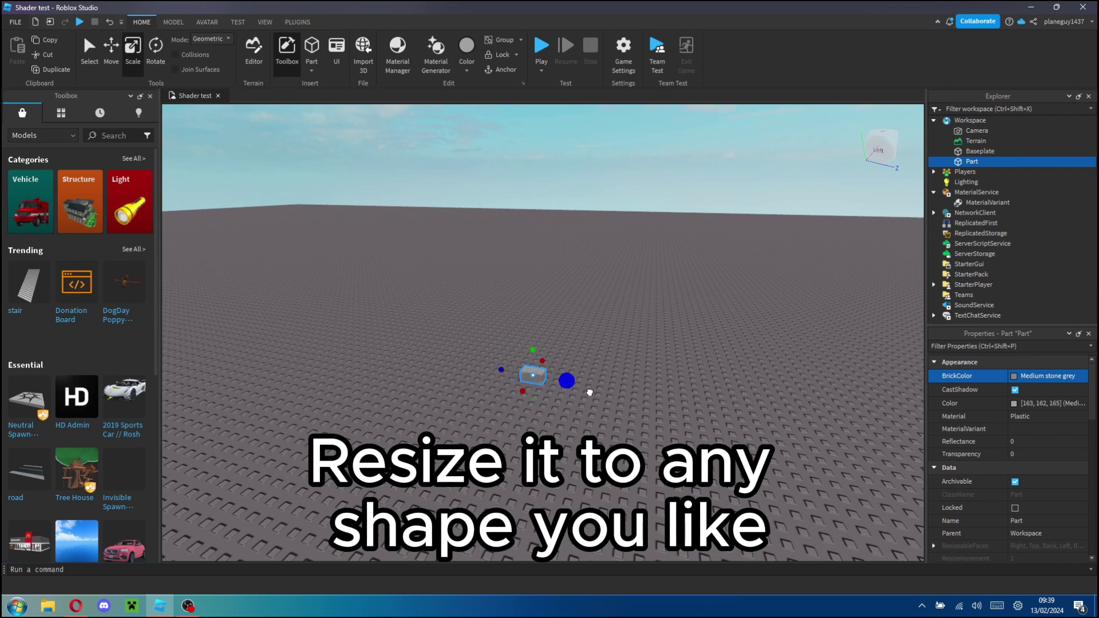
{"action": "left_click_drag", "start_coordinate": [563, 380], "coordinate": [718, 406]}
{"action": "left_click_drag", "start_coordinate": [615, 361], "coordinate": [639, 165]}
{"action": "key", "text": "a"}
{"action": "right_click_drag", "start_coordinate": [662, 250], "coordinate": [664, 255]}
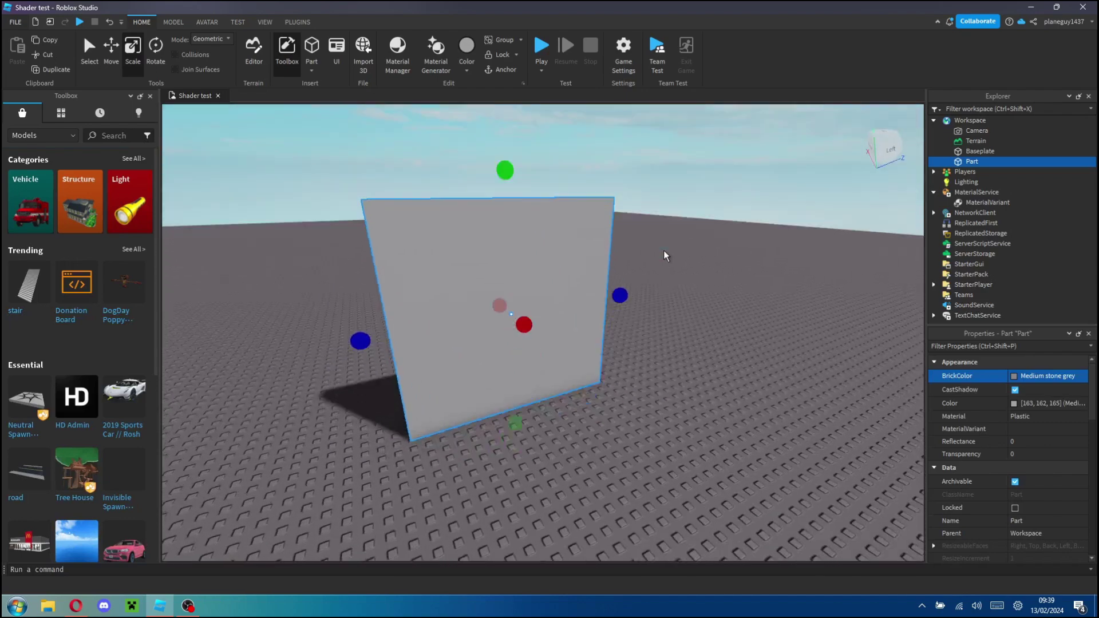
- Apply the custom MaterialVariant from the Material Manager to the selected wall part
{"action": "left_click", "coordinate": [394, 67]}
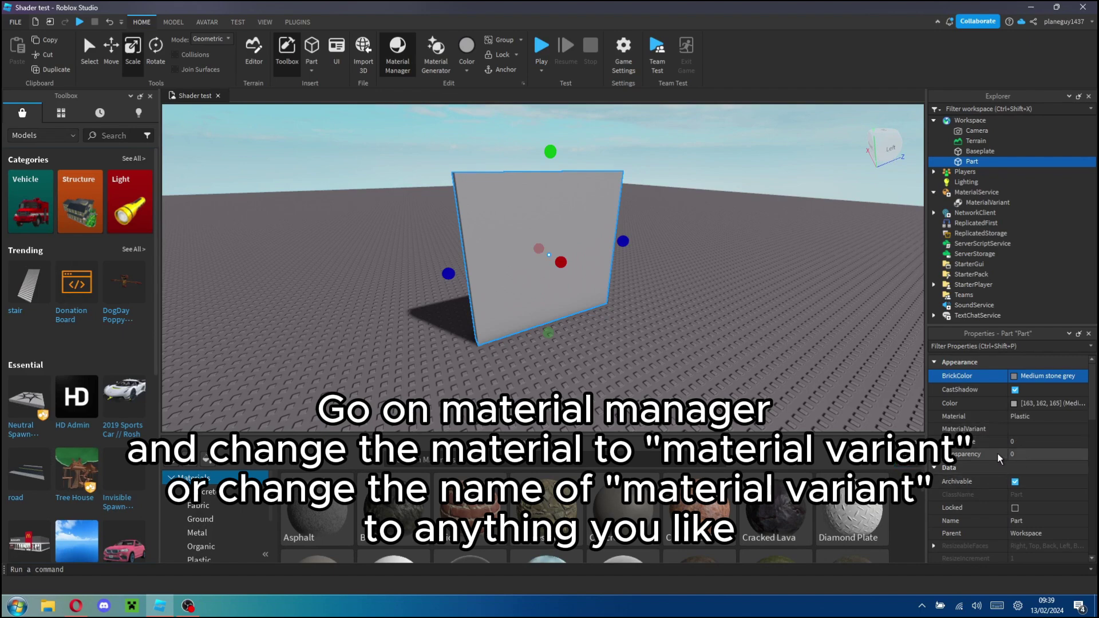
{"action": "scroll", "coordinate": [844, 506], "scroll_direction": "down", "scroll_amount": 10}
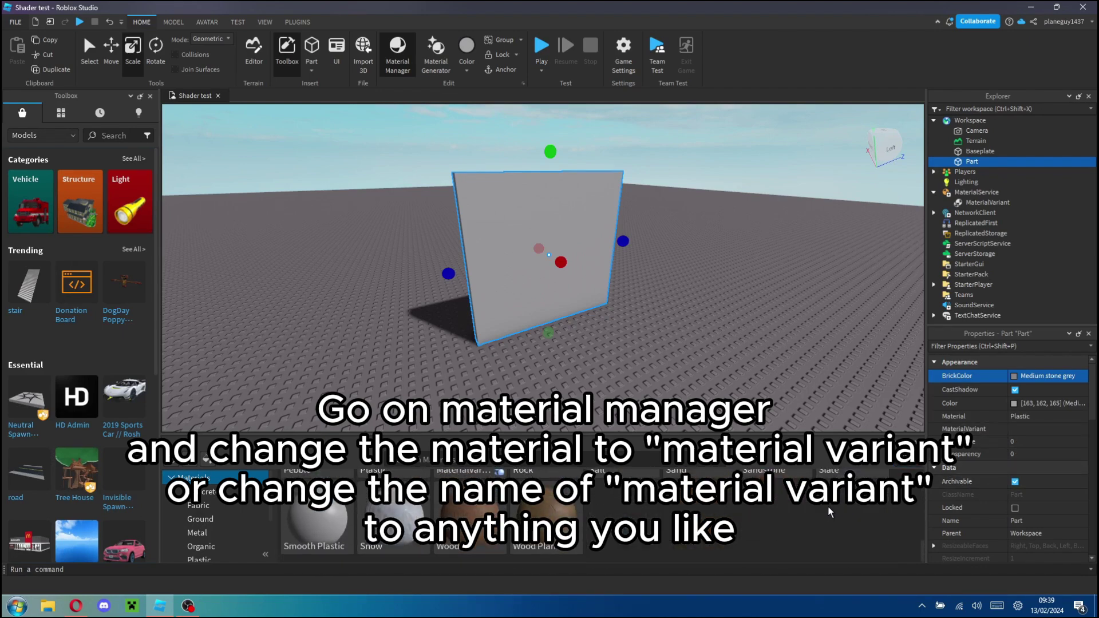
{"action": "scroll", "coordinate": [817, 514], "scroll_direction": "up", "scroll_amount": 3}
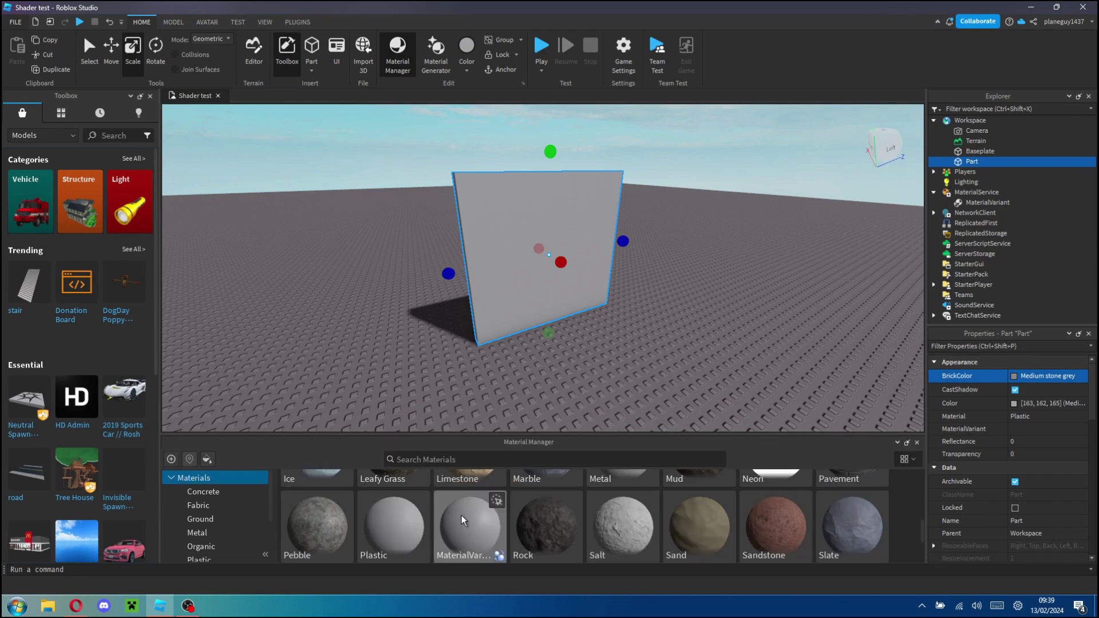
{"action": "left_click", "coordinate": [497, 499]}
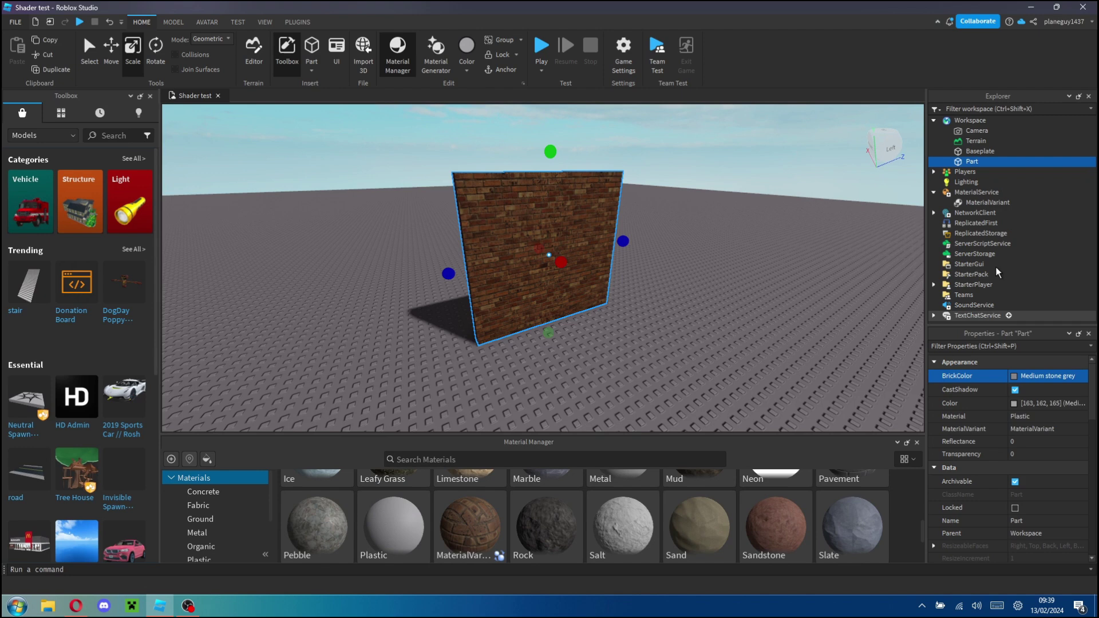
- Rename the material variant to "Brick wall" and reapply it to the wall part from the Material Manager
{"action": "left_click", "coordinate": [969, 205]}
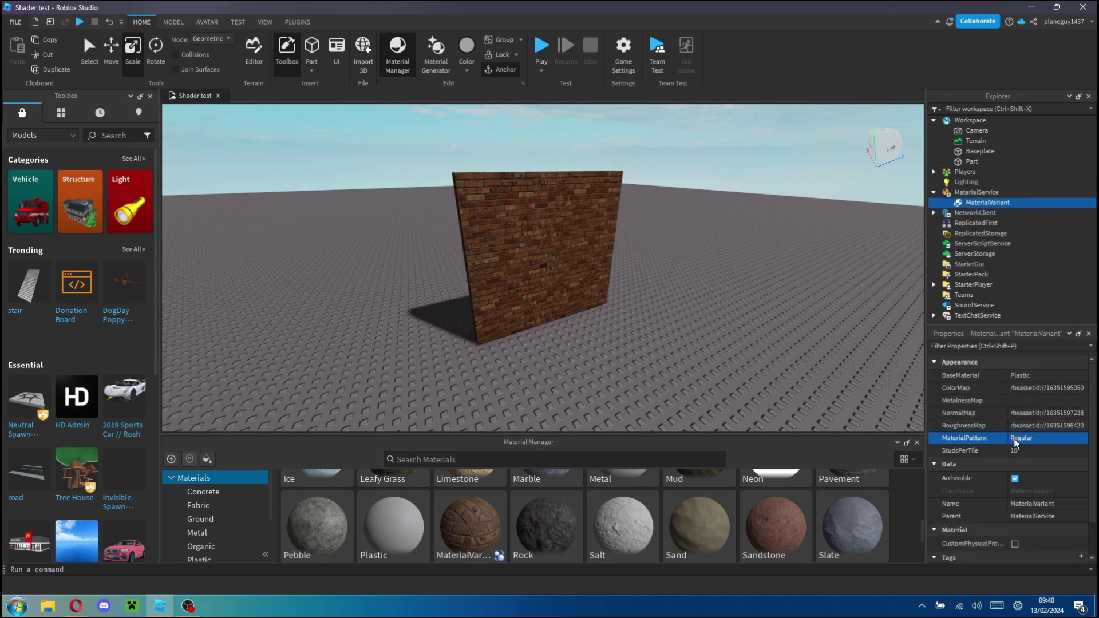
{"action": "right_click", "coordinate": [976, 204]}
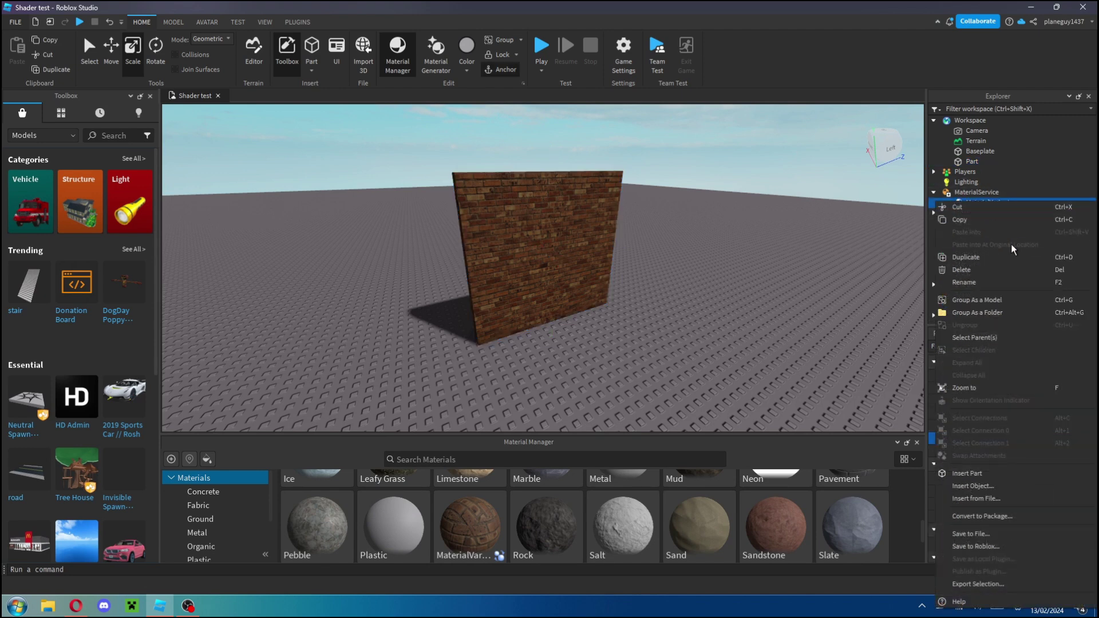
{"action": "left_click", "coordinate": [1006, 289]}
{"action": "key", "text": "Return"}
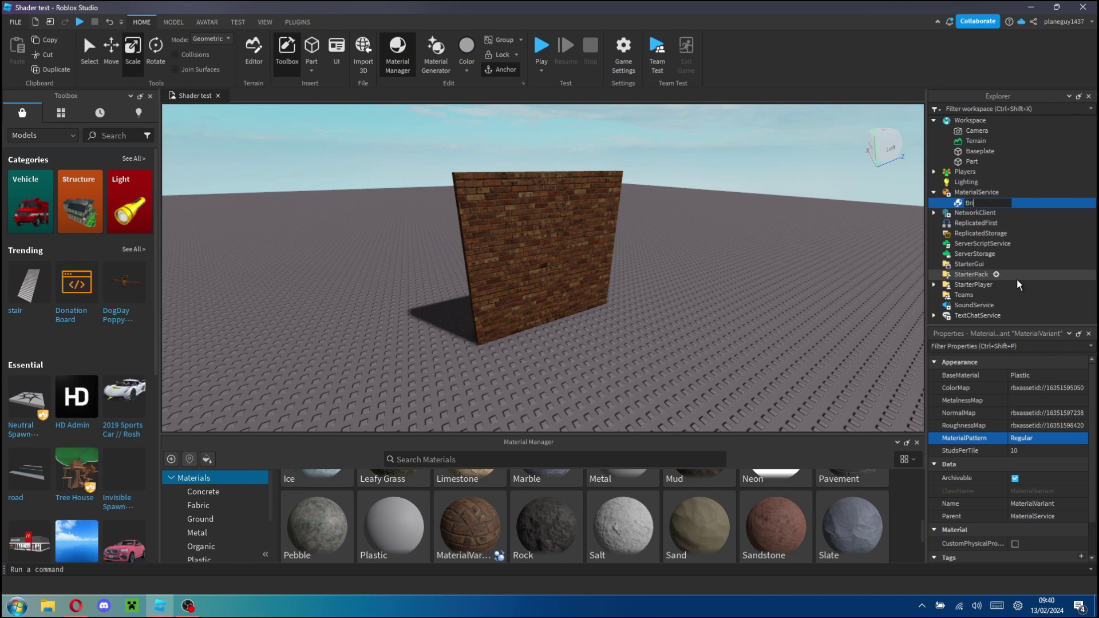
{"action": "type", "text": "Brick wall"}
{"action": "key", "text": "Return"}
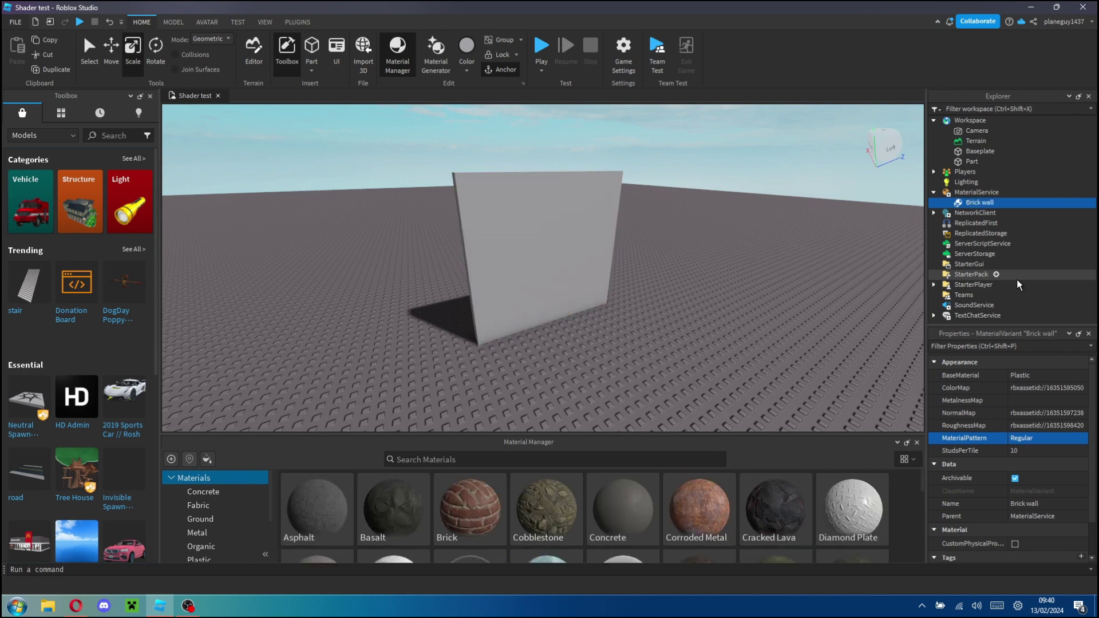
{"action": "scroll", "coordinate": [623, 519], "scroll_direction": "down", "scroll_amount": 5}
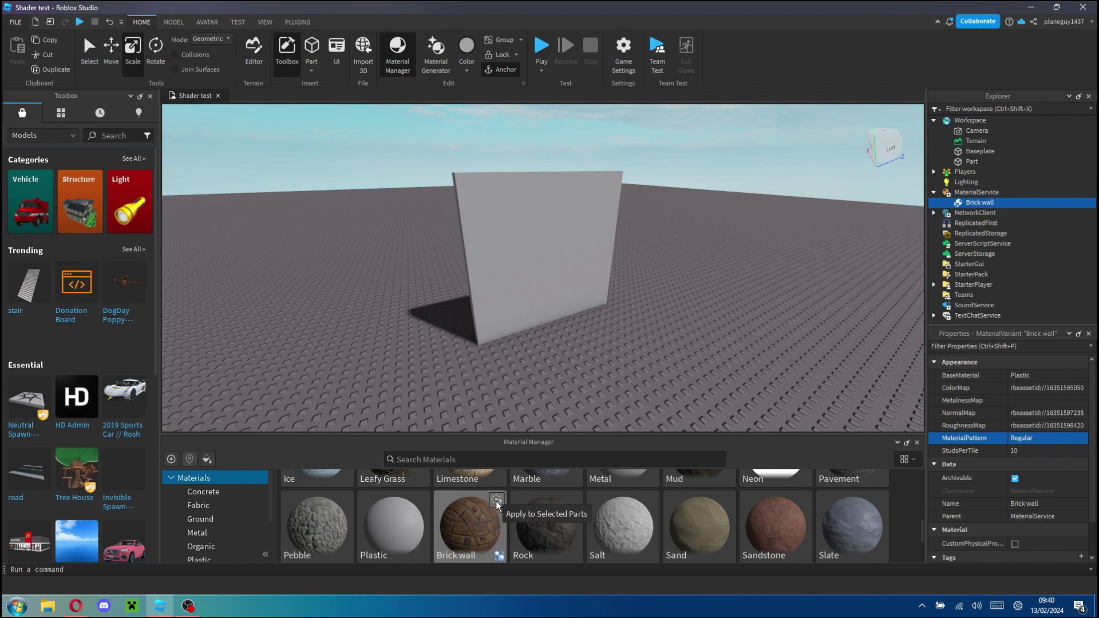
{"action": "left_click_drag", "start_coordinate": [494, 523], "coordinate": [506, 309]}
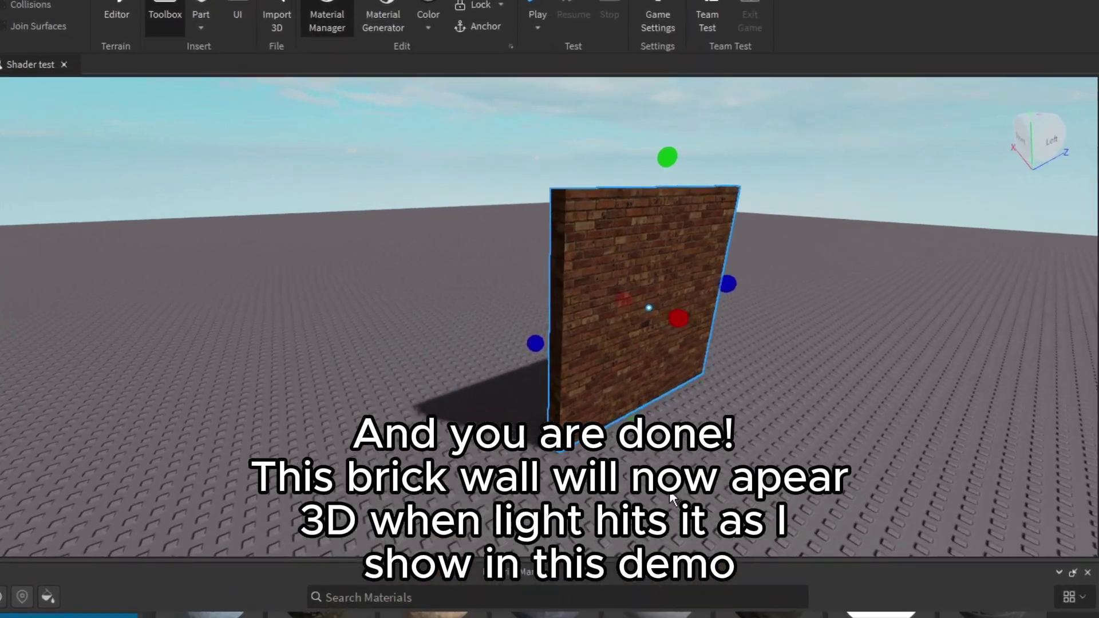
- Deselect the brick wall and move the sun across the sky to test its surface under different light angles from the front and back
{"action": "left_click", "coordinate": [672, 498]}
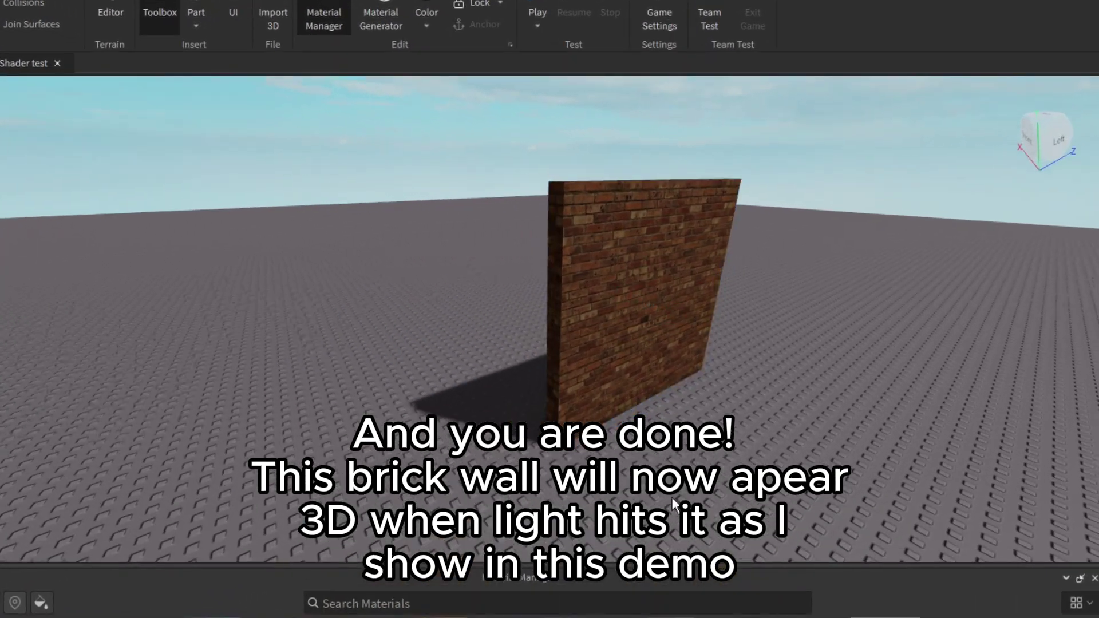
{"action": "right_click_drag", "start_coordinate": [672, 498], "coordinate": [404, 63]}
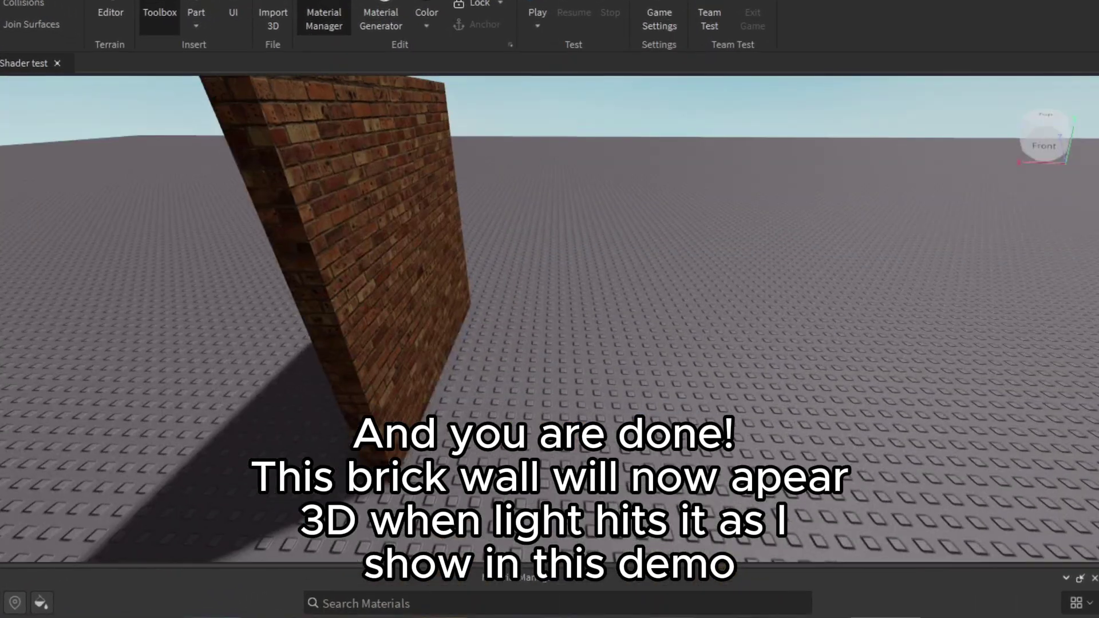
{"action": "left_click", "coordinate": [3, 1]}
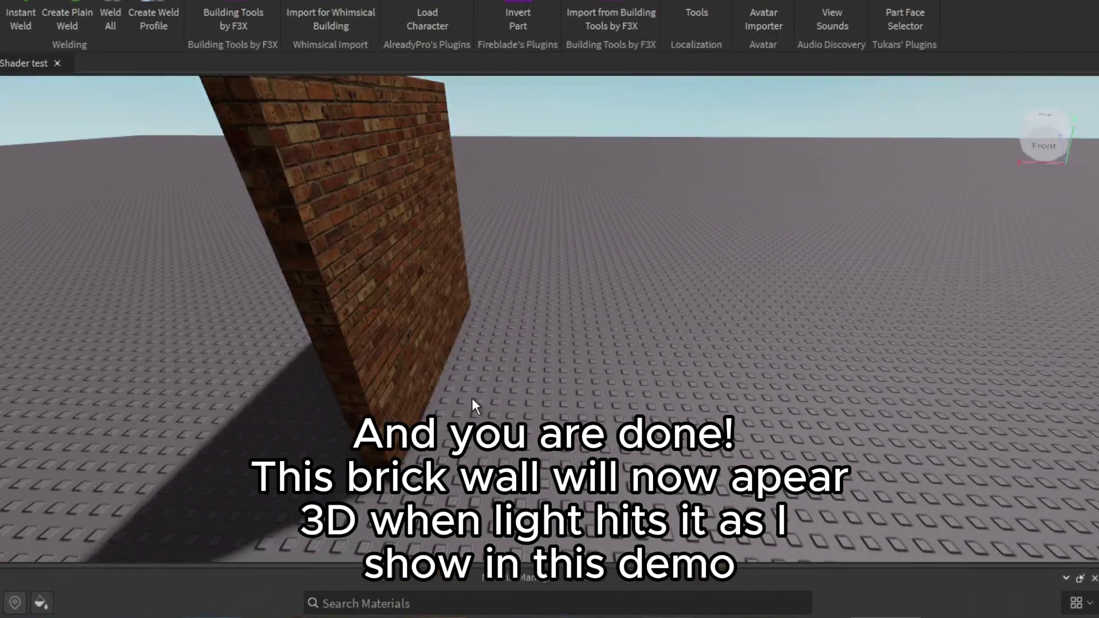
{"action": "right_click_drag", "start_coordinate": [471, 397], "coordinate": [473, 398]}
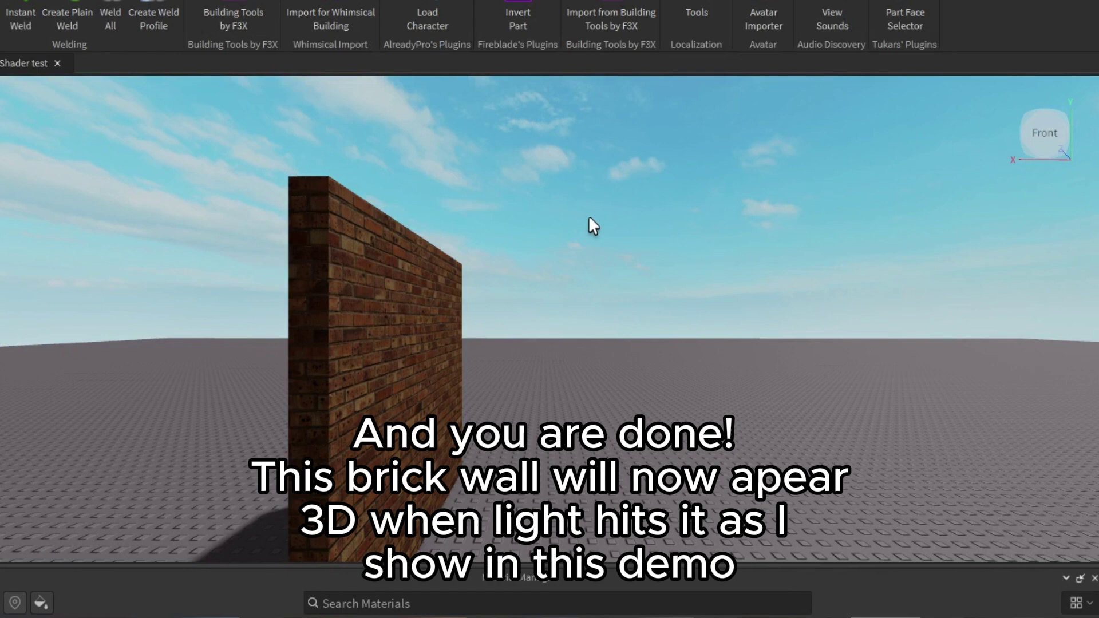
{"action": "left_click_drag", "start_coordinate": [589, 218], "coordinate": [690, 241]}
{"action": "right_click_drag", "start_coordinate": [719, 314], "coordinate": [719, 321]}
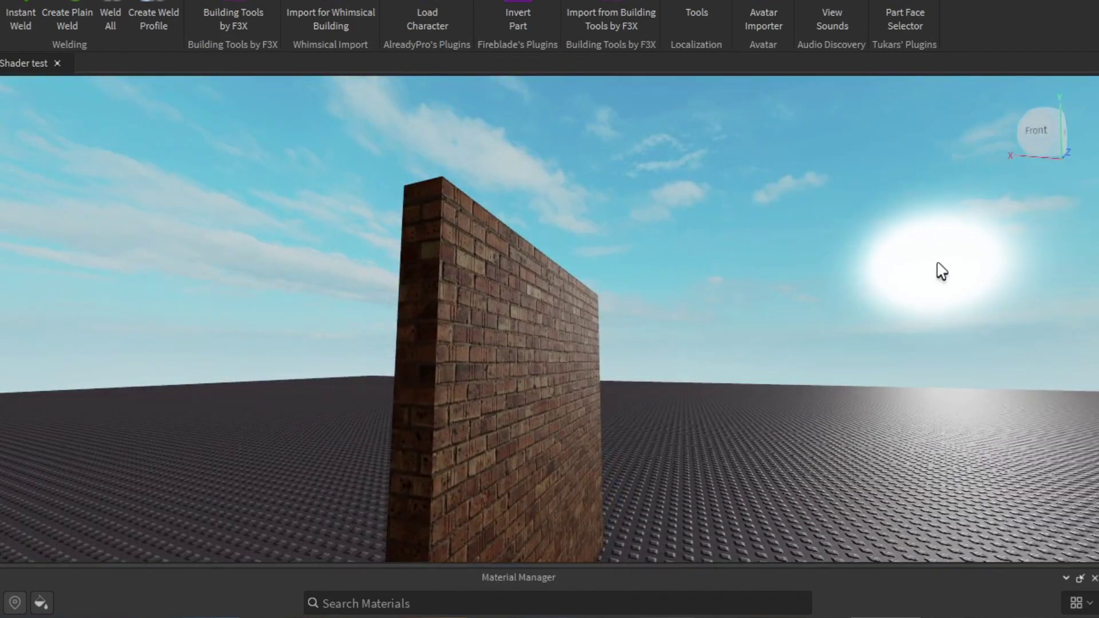
{"action": "key", "text": "d"}
{"action": "right_click_drag", "start_coordinate": [626, 406], "coordinate": [628, 406]}
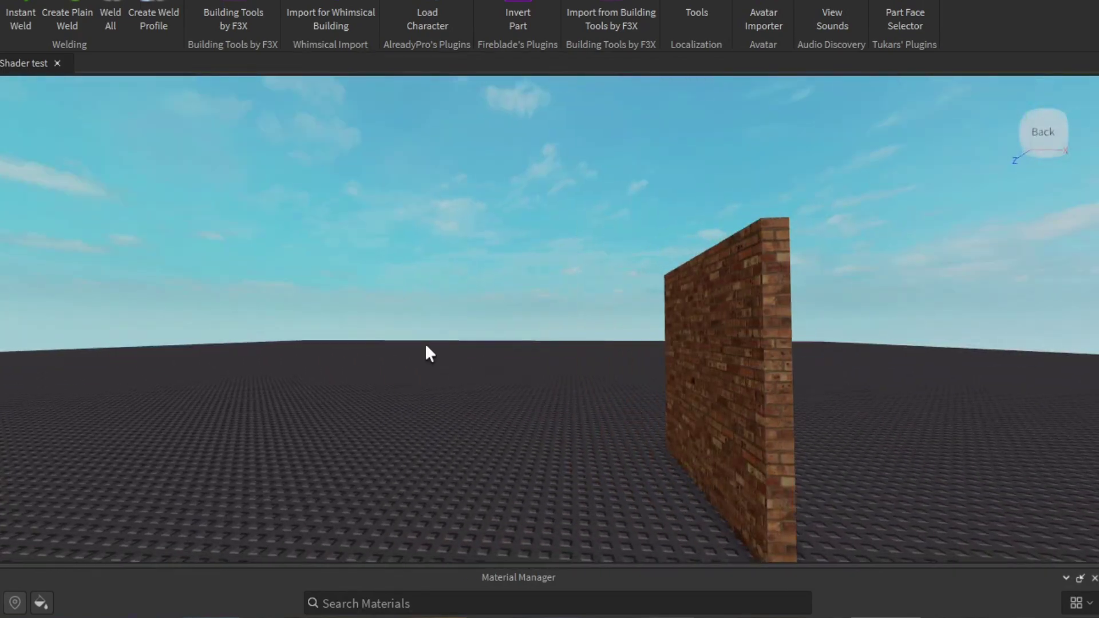
{"action": "left_click_drag", "start_coordinate": [426, 344], "coordinate": [551, 274]}
{"action": "key", "text": "d"}
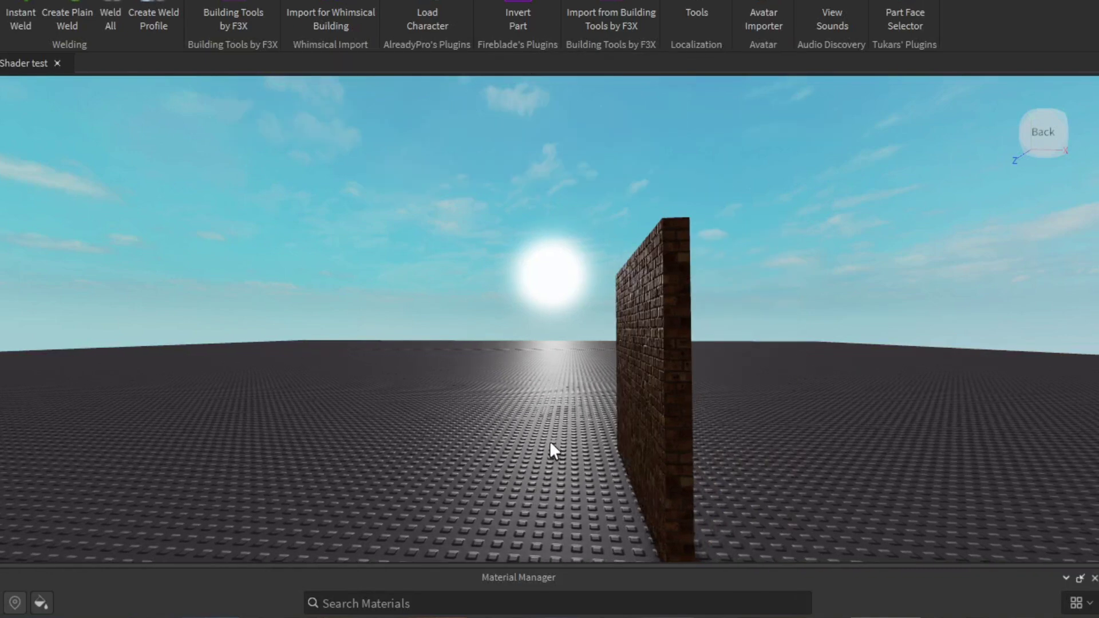